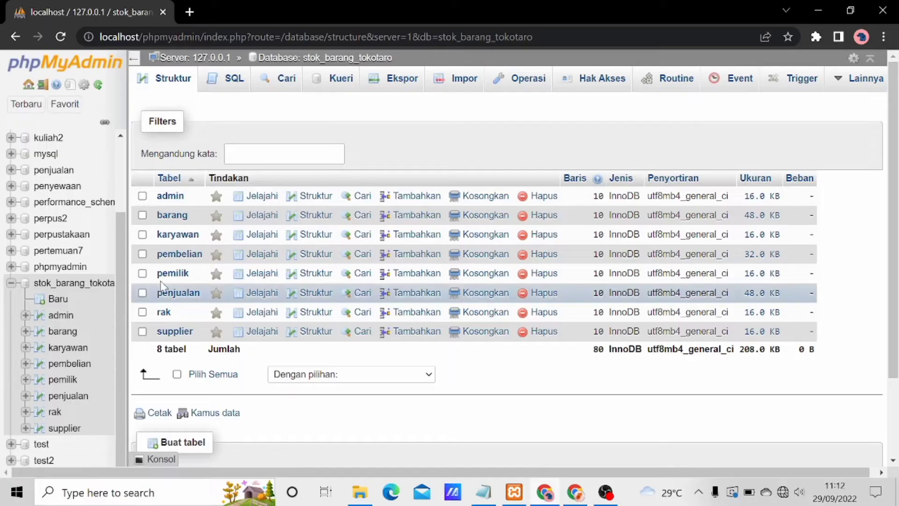
Review the records and then the column structure of the admin, barang and karyawan tables in stok_barang_tokotaro
left_click(175, 201)
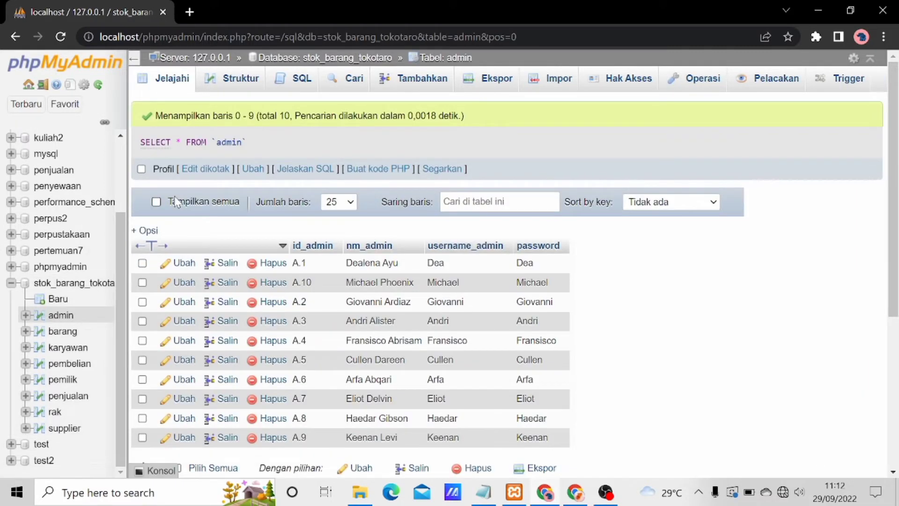
left_click(241, 78)
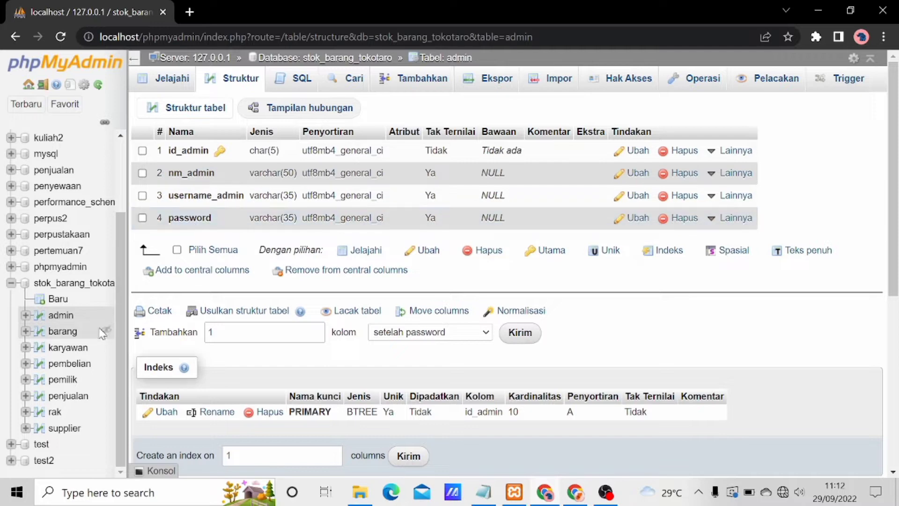
left_click(62, 336)
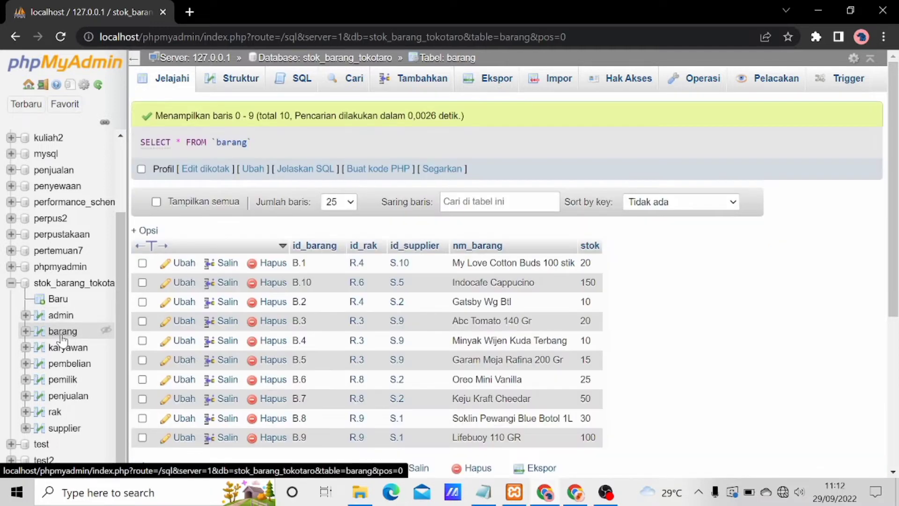
left_click(265, 82)
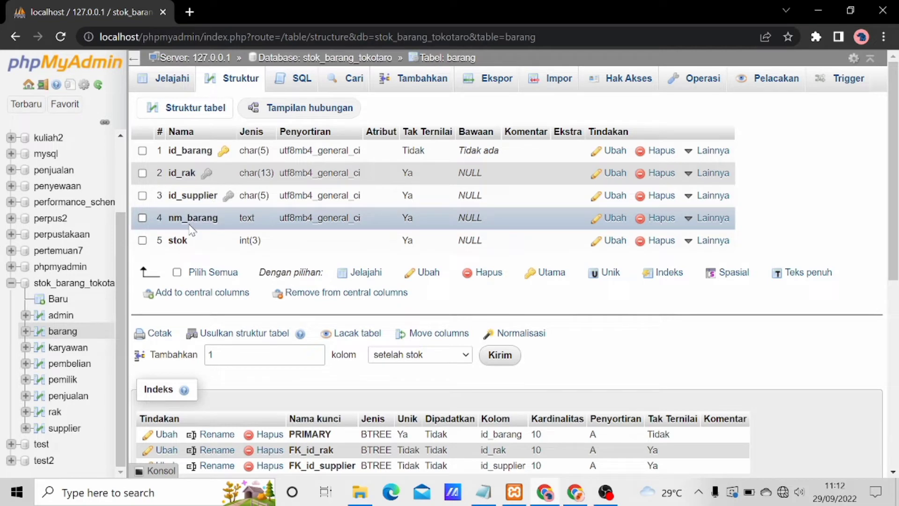
left_click(69, 351)
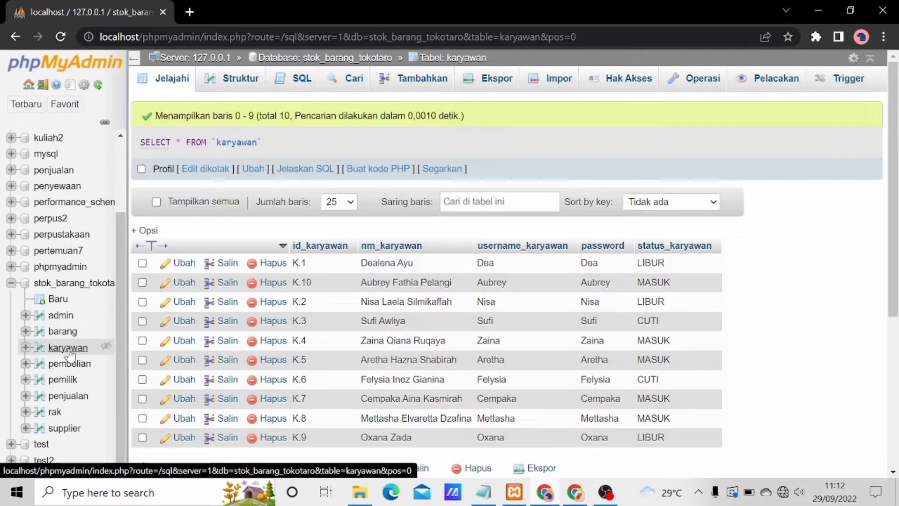
left_click(237, 90)
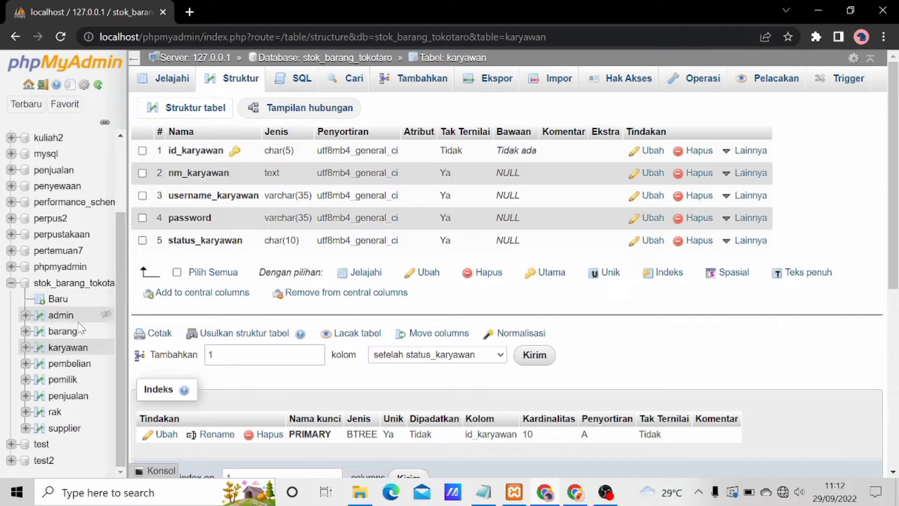
Review the records and then the column structure of the pembelian, pemilik and penjualan tables
left_click(65, 368)
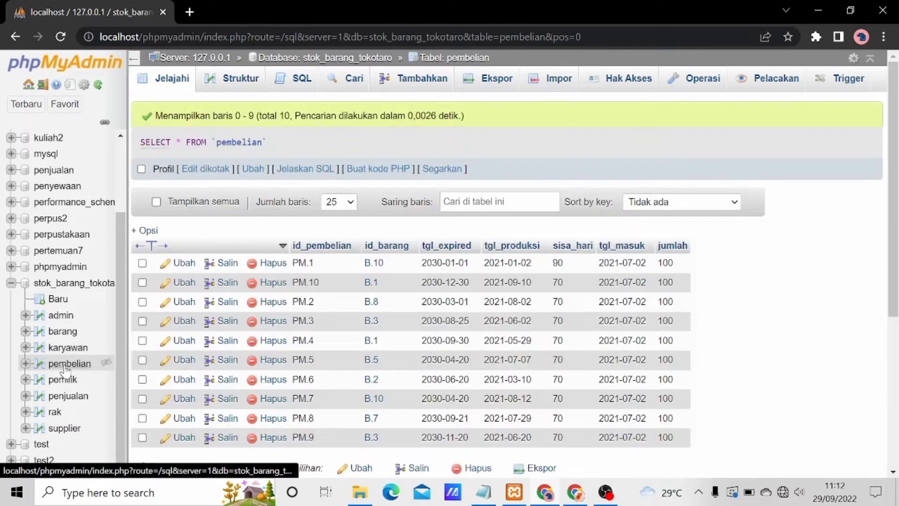
left_click(240, 78)
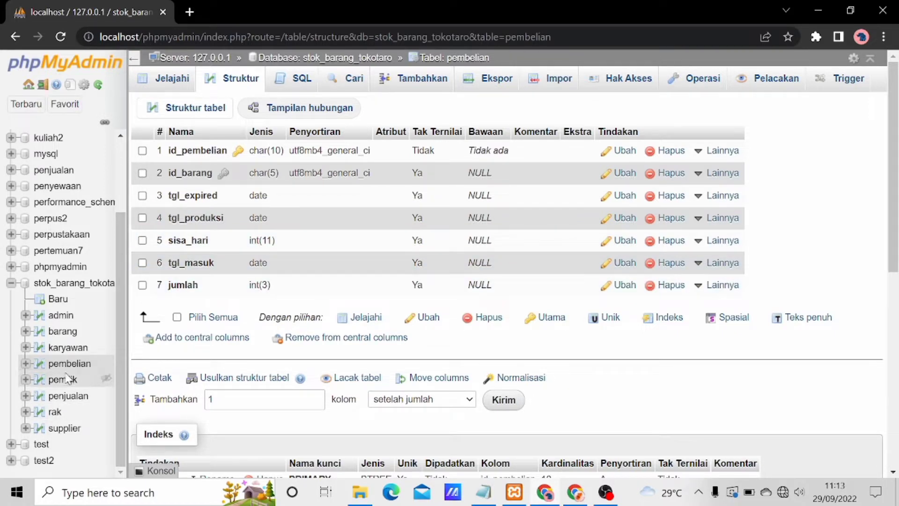
left_click(63, 379)
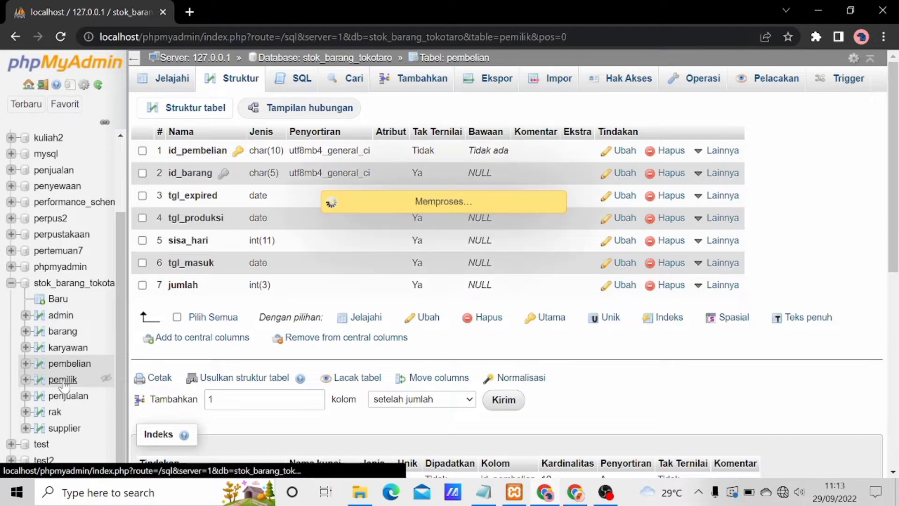
left_click(225, 93)
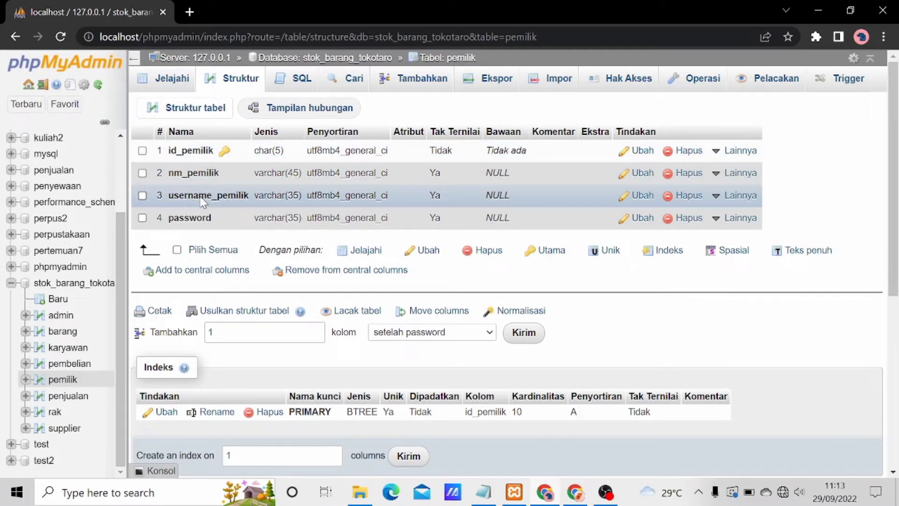
left_click(69, 397)
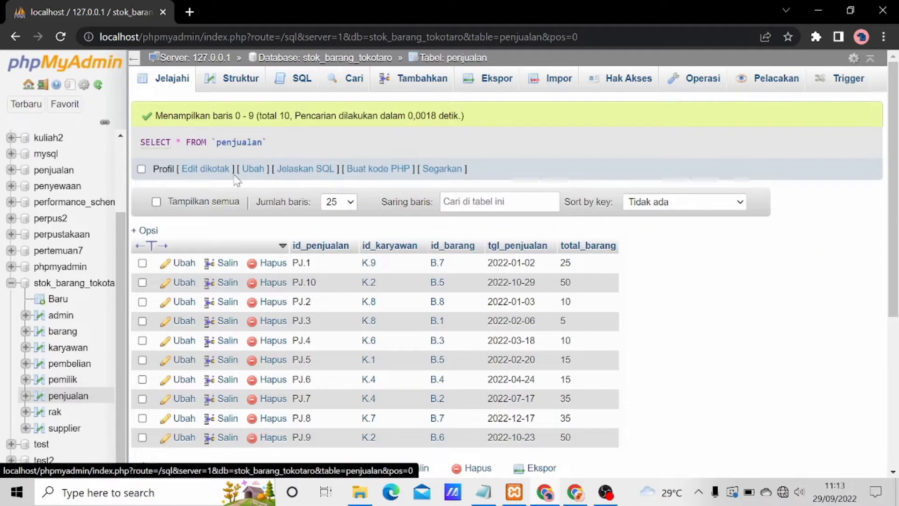
left_click(231, 87)
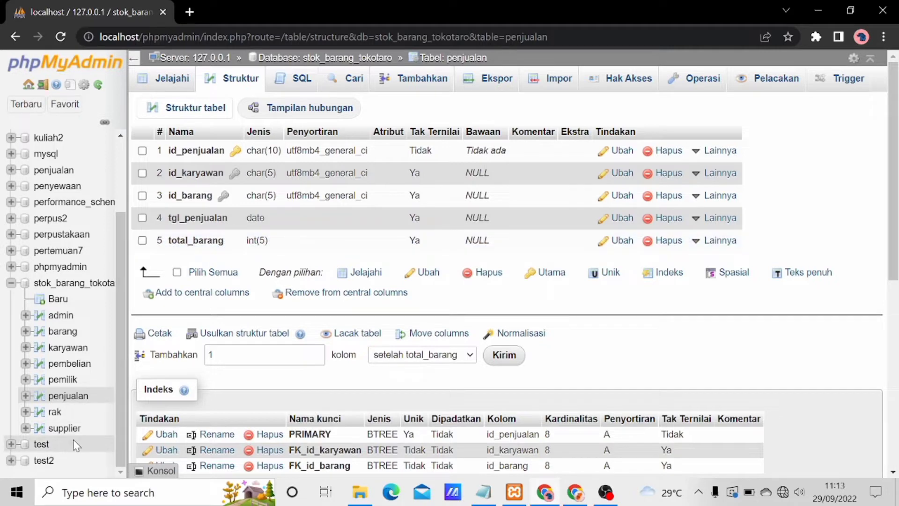
Review the records and then the column structure of the rak and supplier tables
left_click(55, 412)
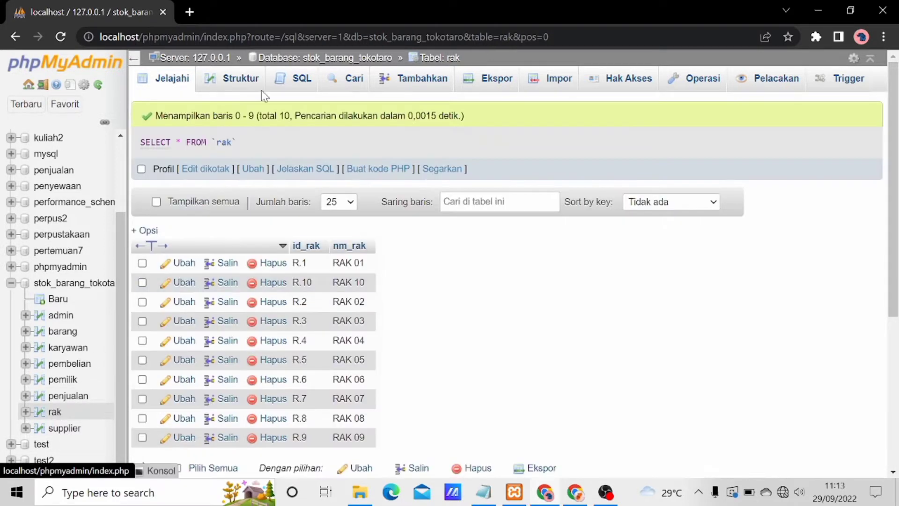
left_click(248, 79)
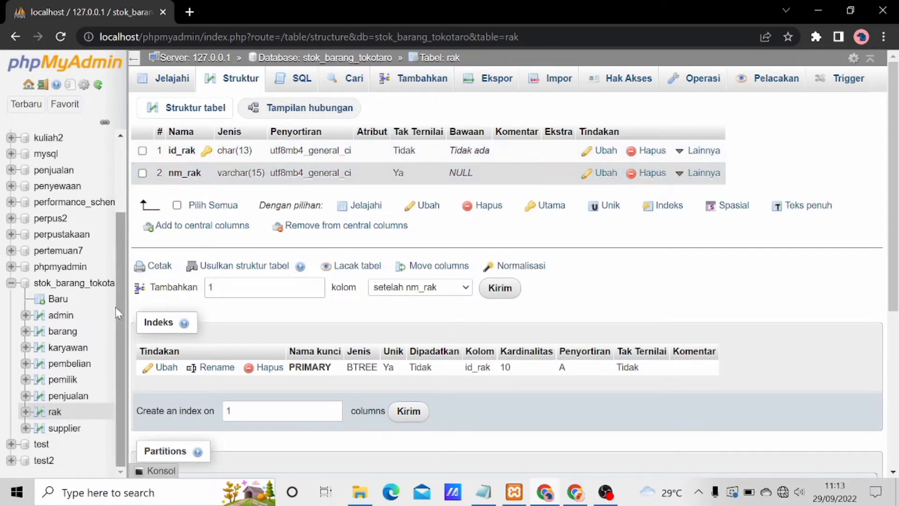
left_click(69, 430)
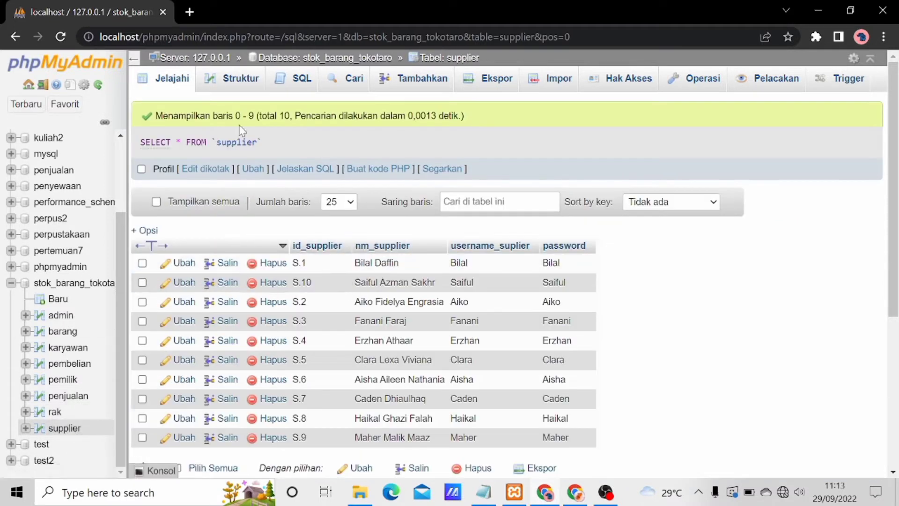
left_click(236, 87)
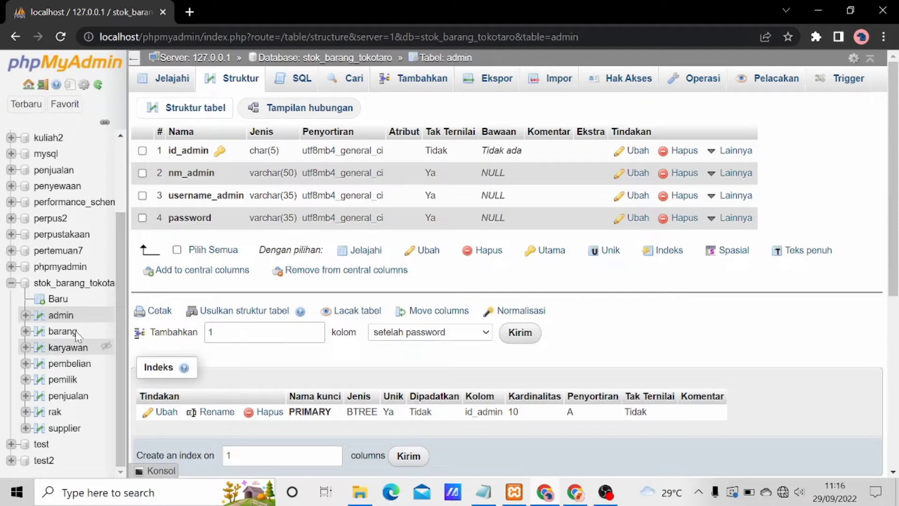
Examine the primary key in the structure of each table, going in order from admin through supplier
left_click(46, 320)
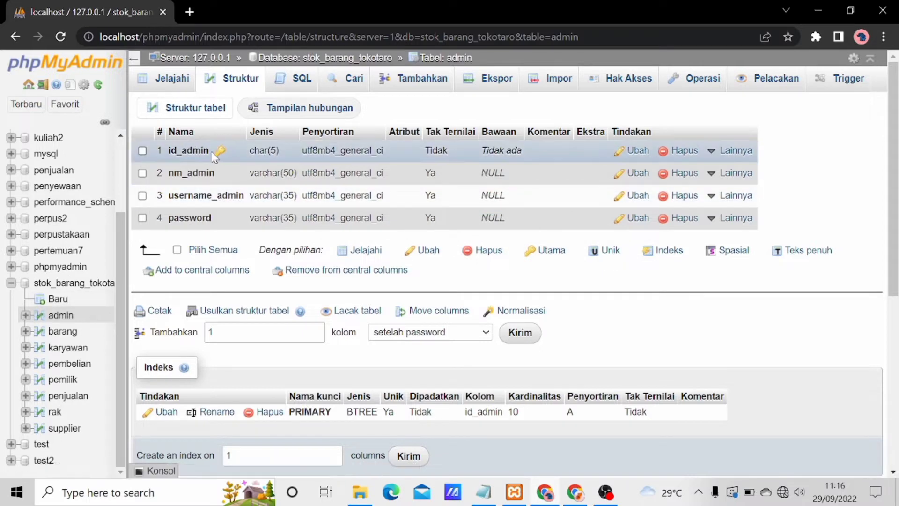
left_click(42, 335)
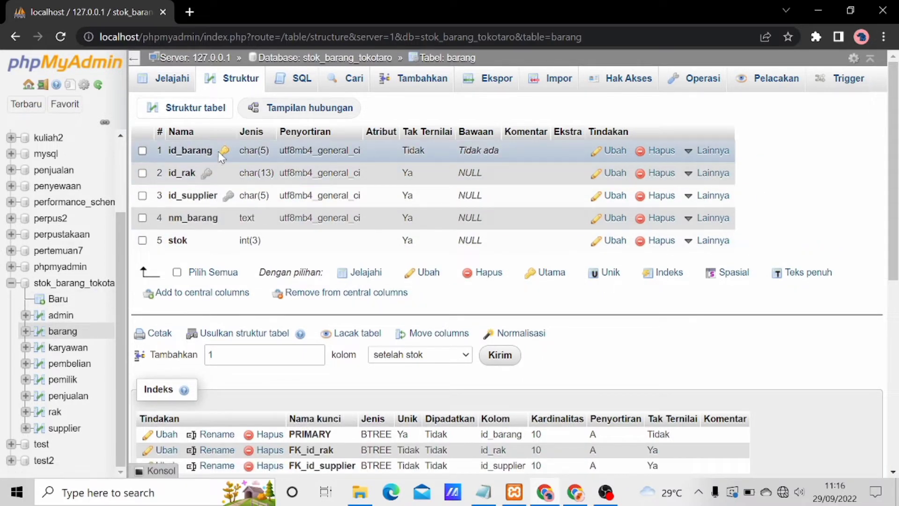
left_click(39, 351)
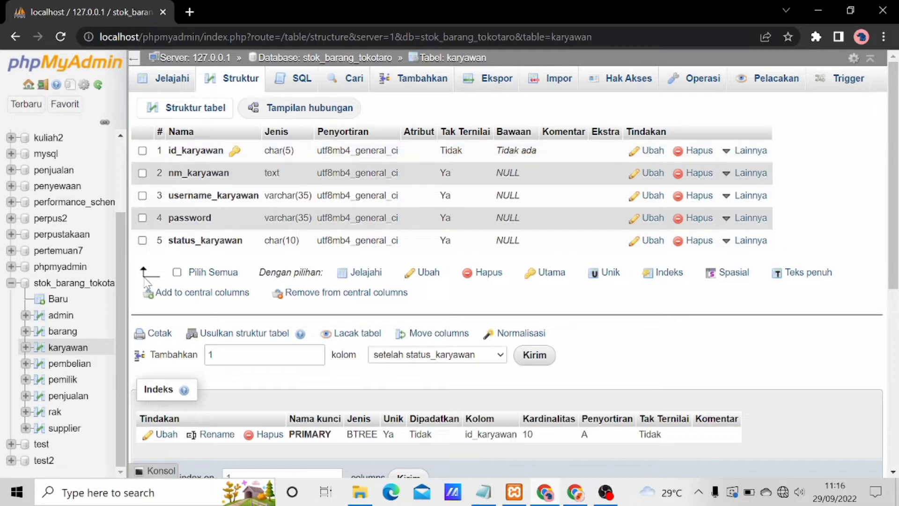
left_click(43, 370)
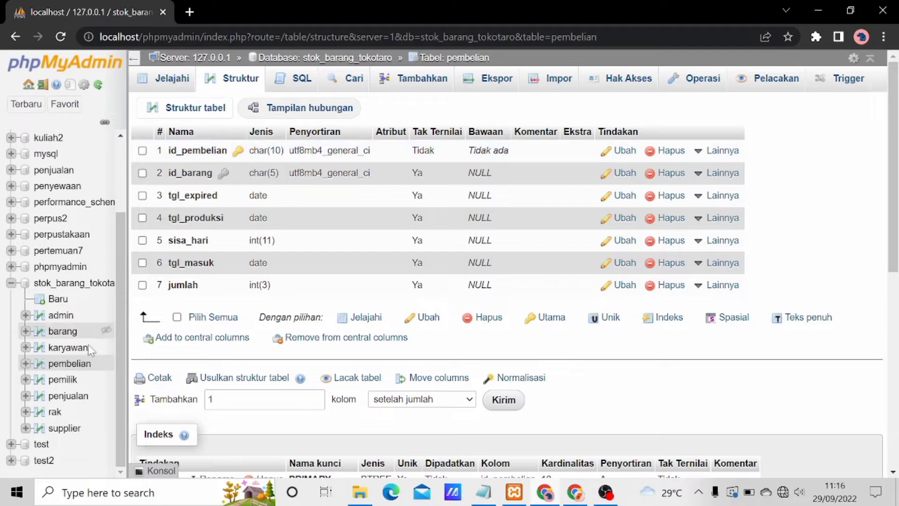
left_click(40, 385)
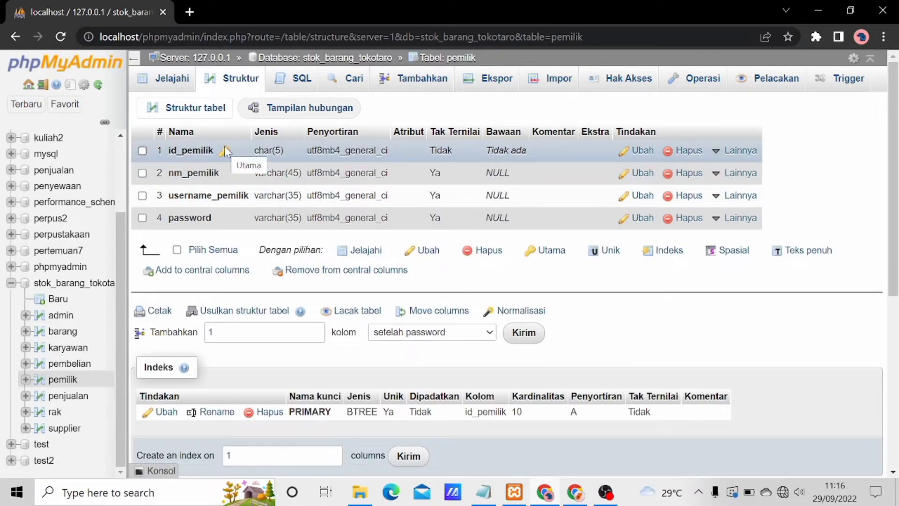
left_click(42, 402)
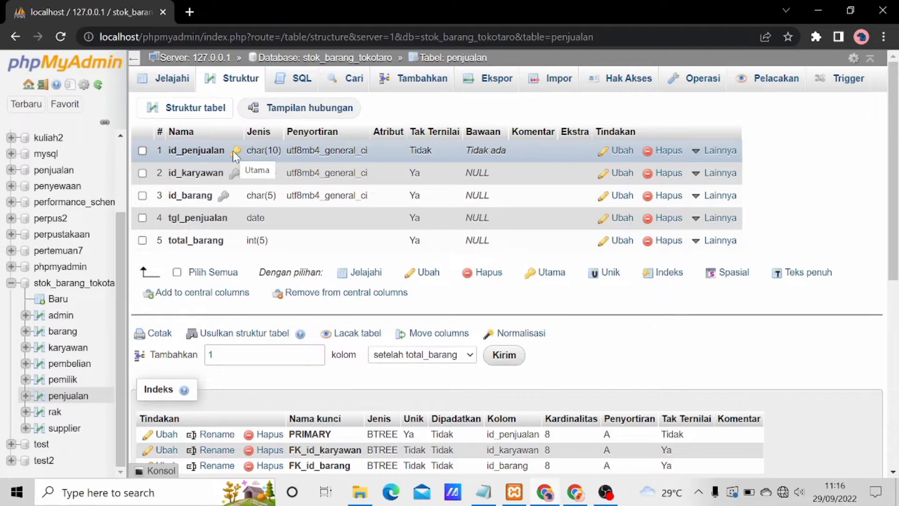
left_click(54, 412)
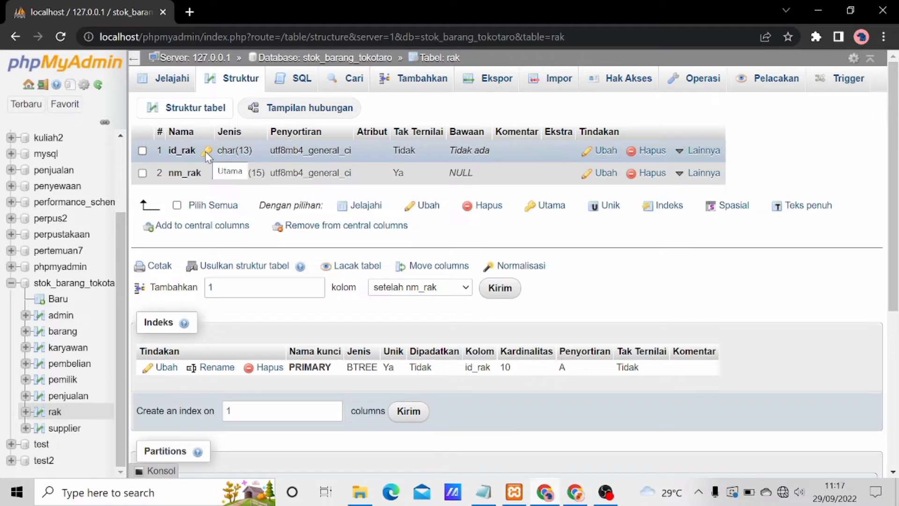
left_click(44, 430)
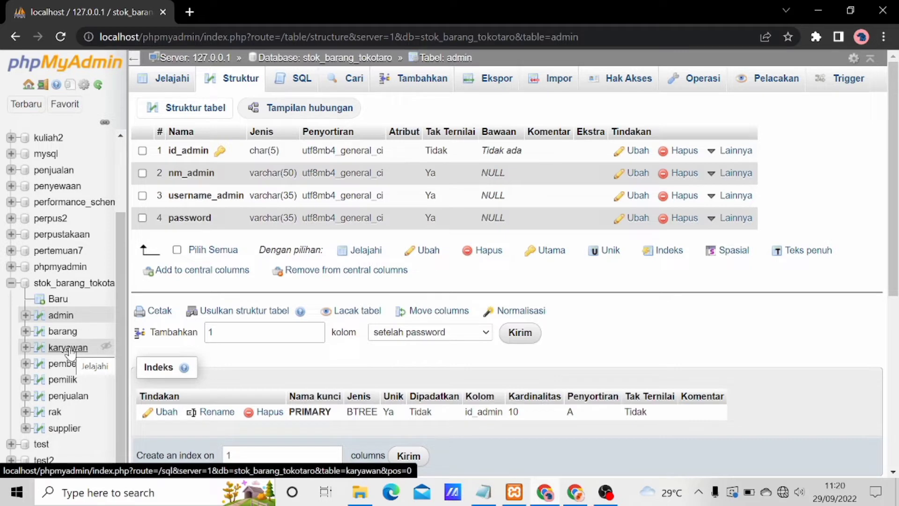
Compare the id_rak and id_supplier foreign keys in the barang structure with the primary keys of the rak and supplier tables
left_click(40, 333)
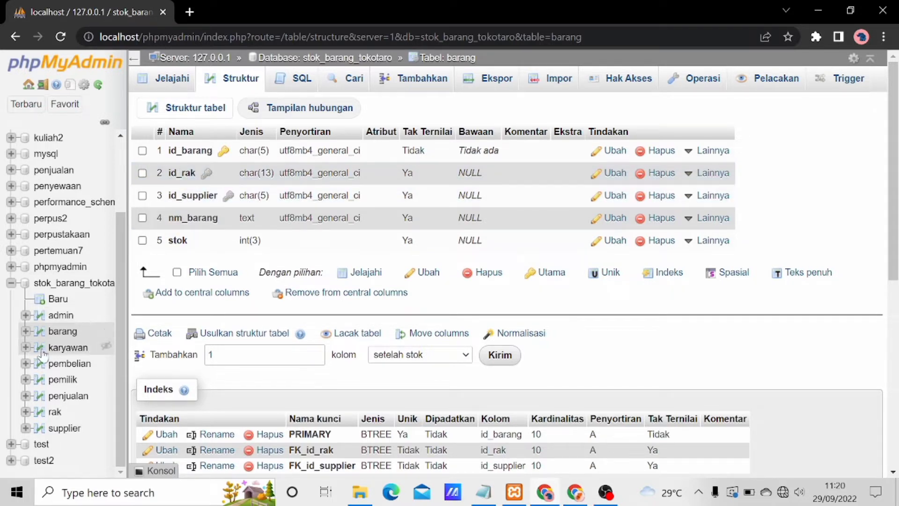
left_click(41, 415)
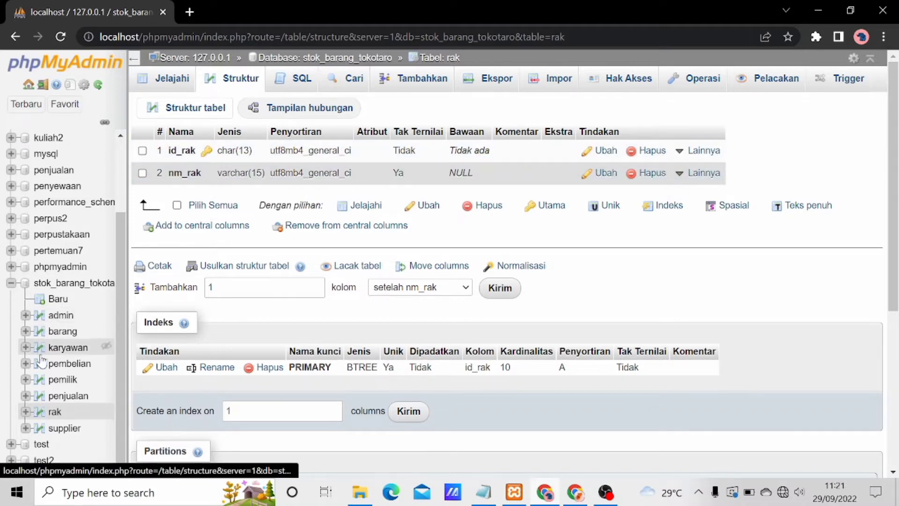
left_click(41, 333)
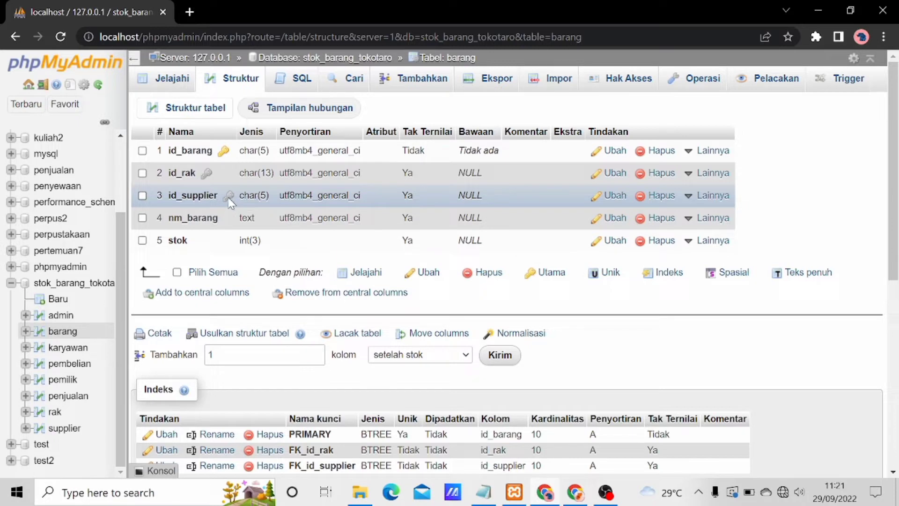
mouse_move(229, 198)
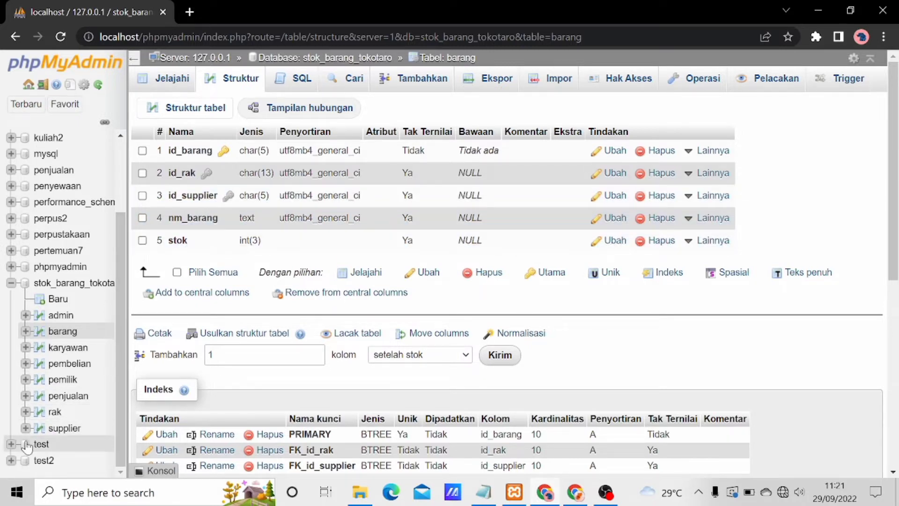
left_click(39, 430)
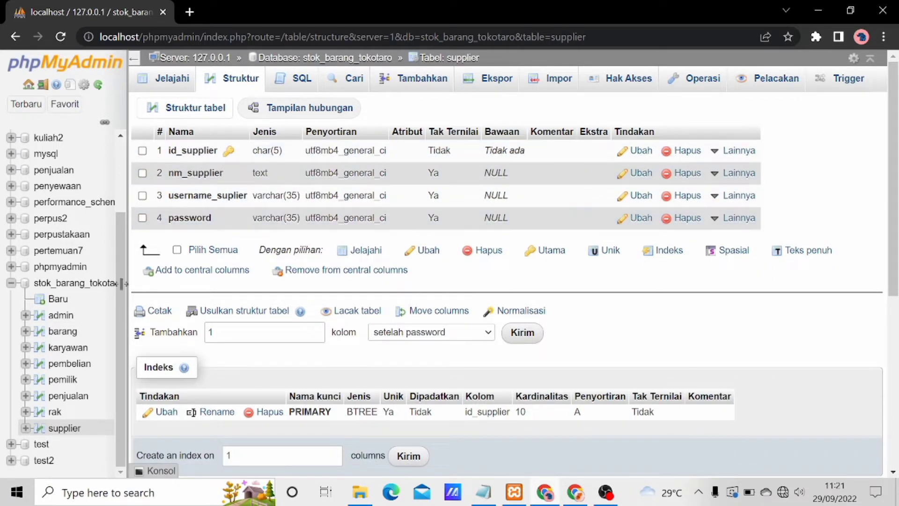
Compare the id_barang foreign key in the pembelian structure with the primary key of the barang table
left_click(41, 370)
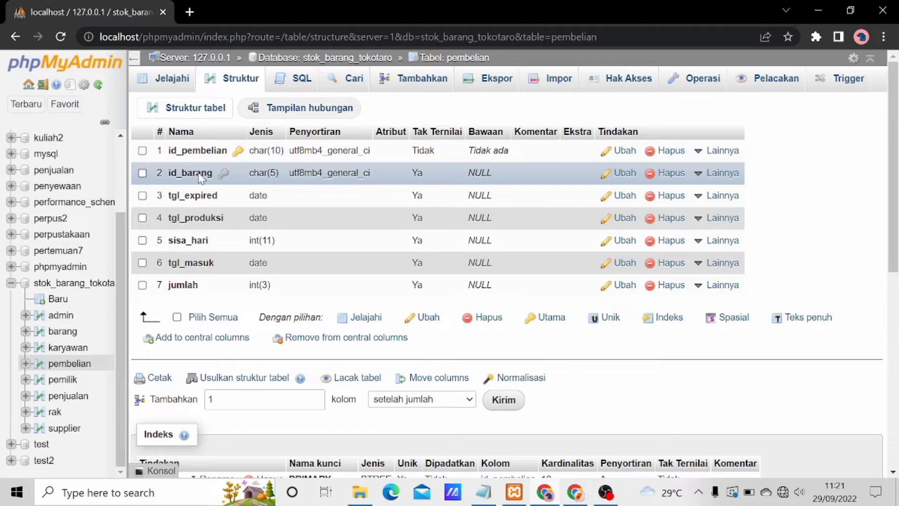
left_click(41, 332)
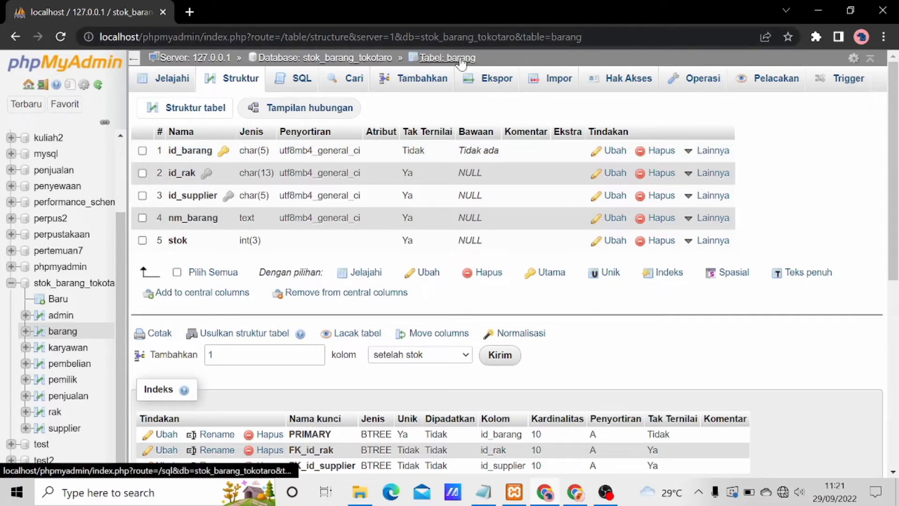
left_click(42, 334)
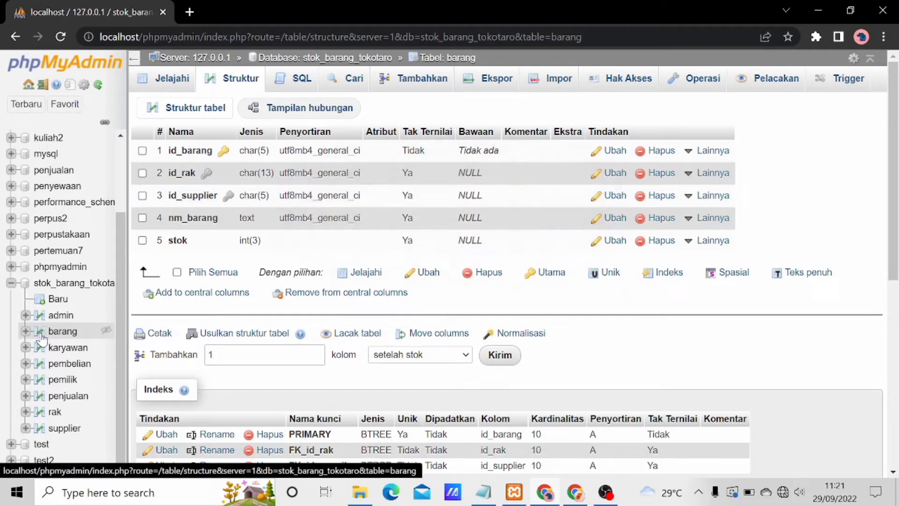
left_click(40, 370)
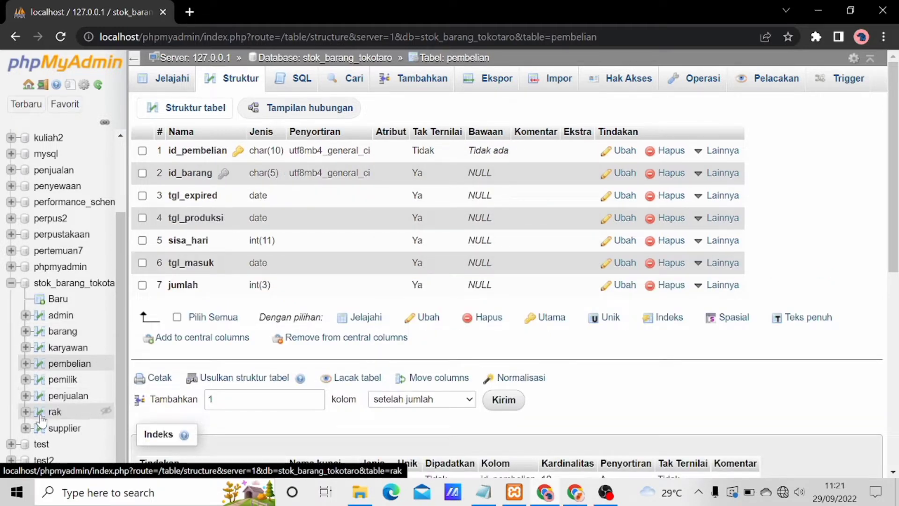
Compare the id_karyawan foreign key in the penjualan structure with the primary key of the karyawan table
left_click(40, 400)
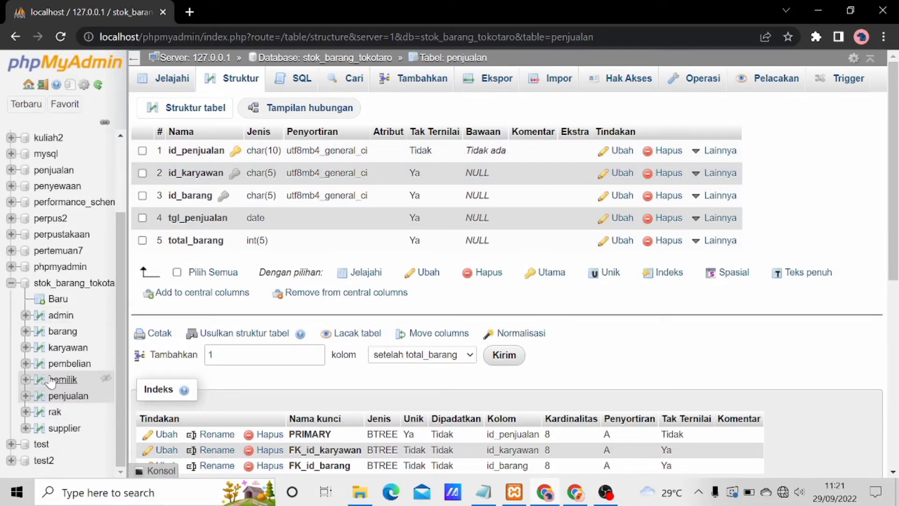
left_click(42, 352)
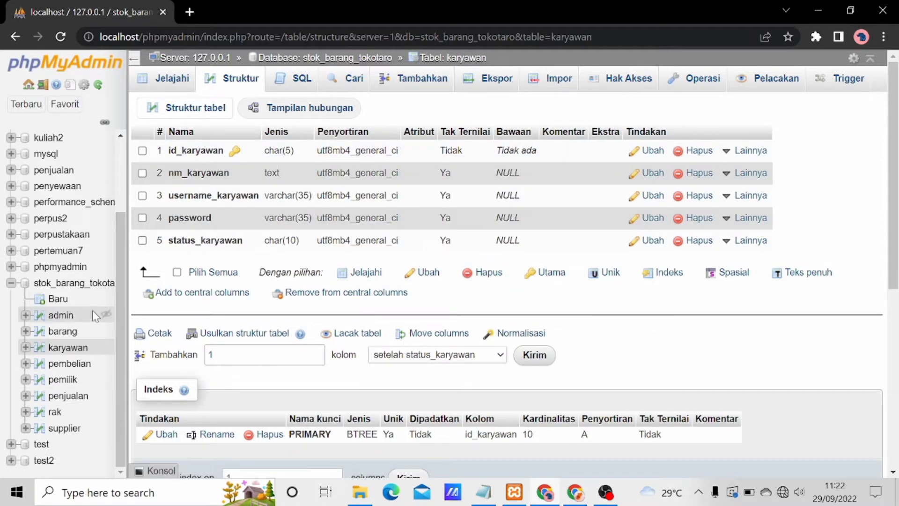
Compare the id_barang foreign key in the penjualan structure with the primary key of the barang table
left_click(41, 401)
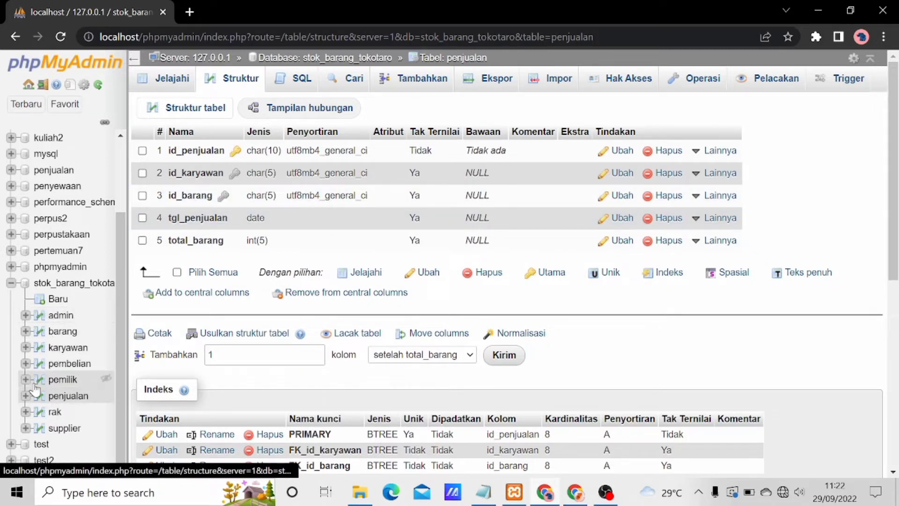
left_click(43, 335)
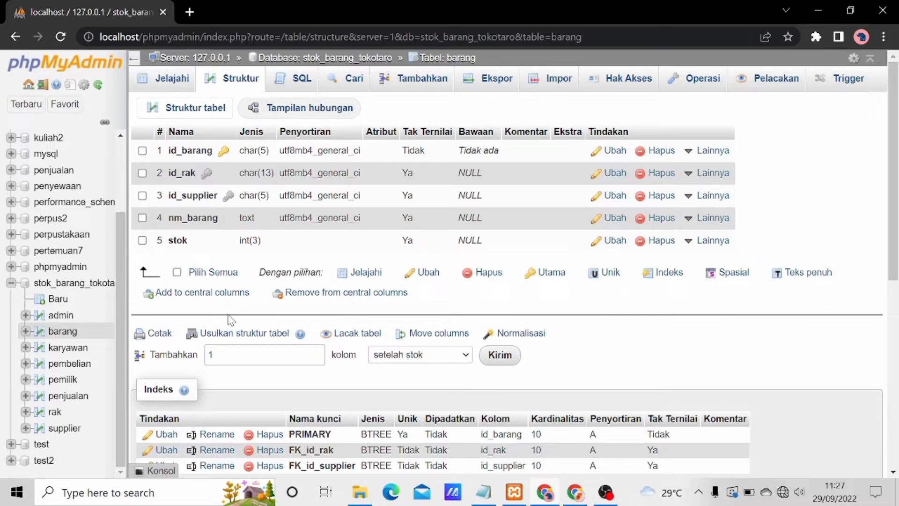
Examine the column data types and lengths in the structures of the admin, pemilik, karyawan and rak tables
left_click(42, 323)
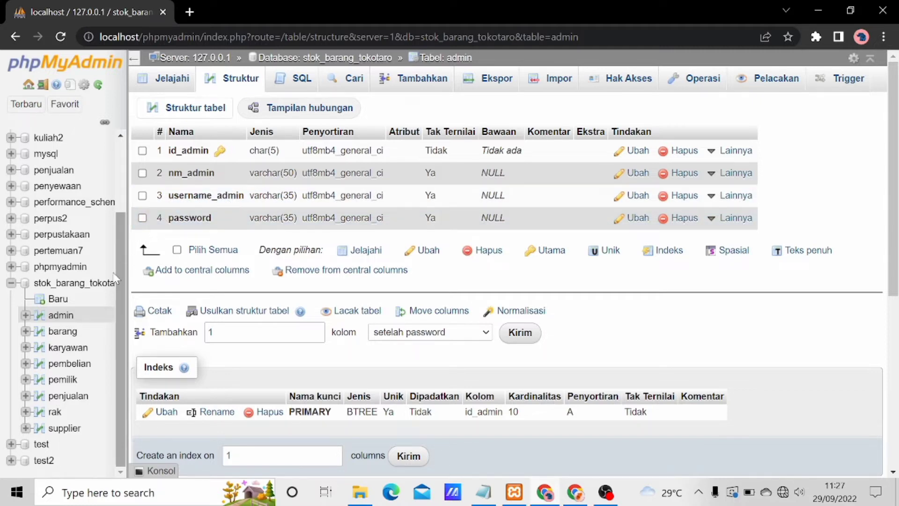
left_click(44, 380)
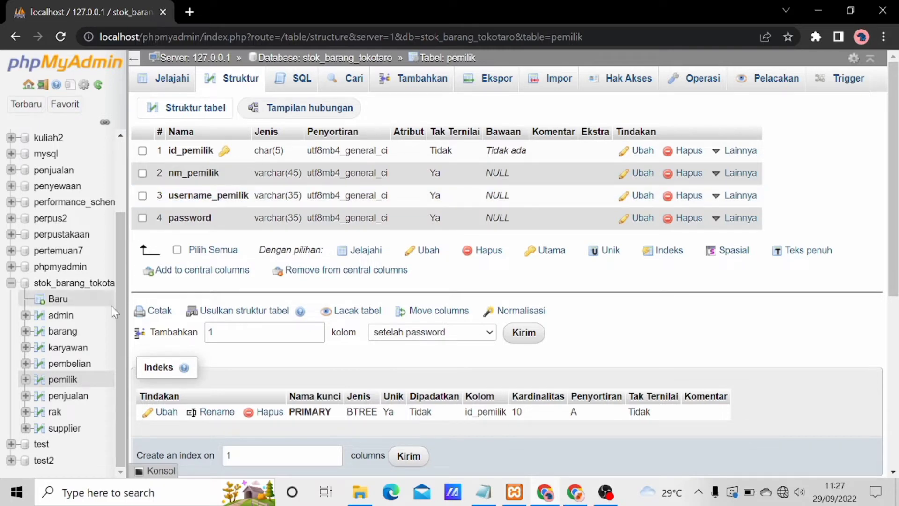
left_click(41, 352)
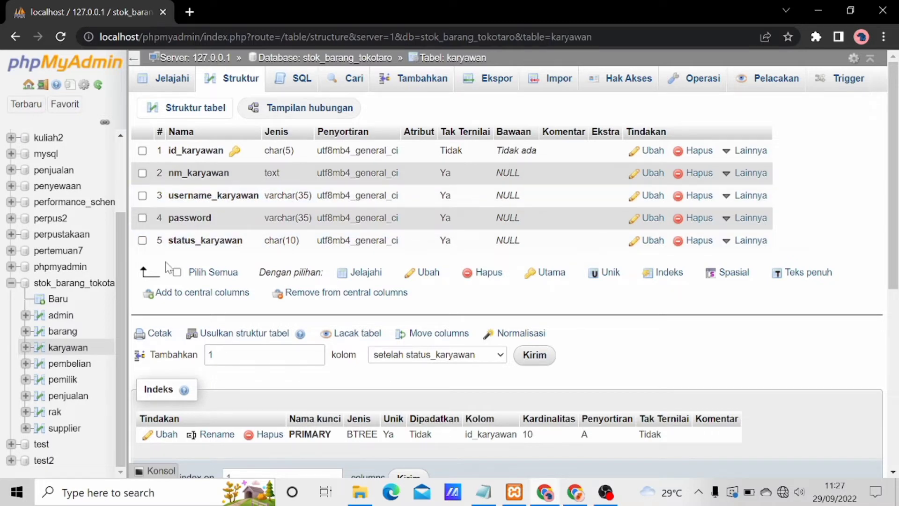
left_click(38, 319)
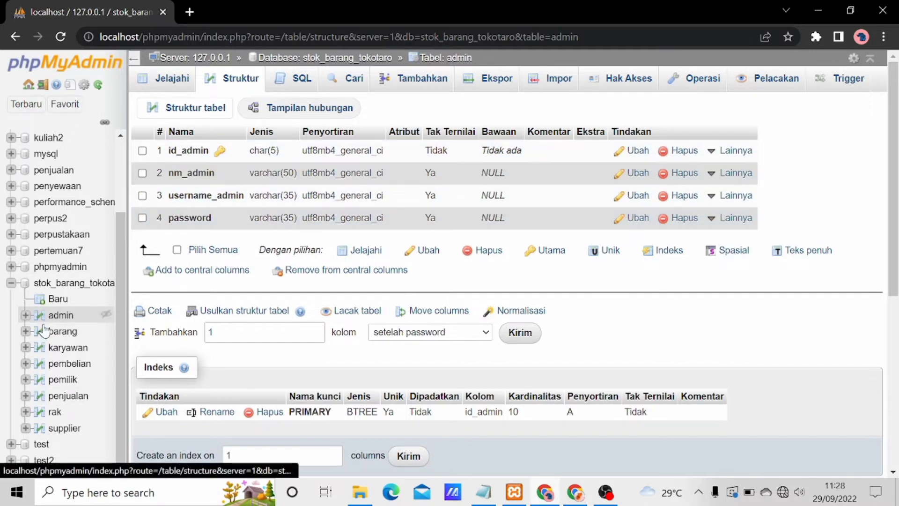
left_click(40, 380)
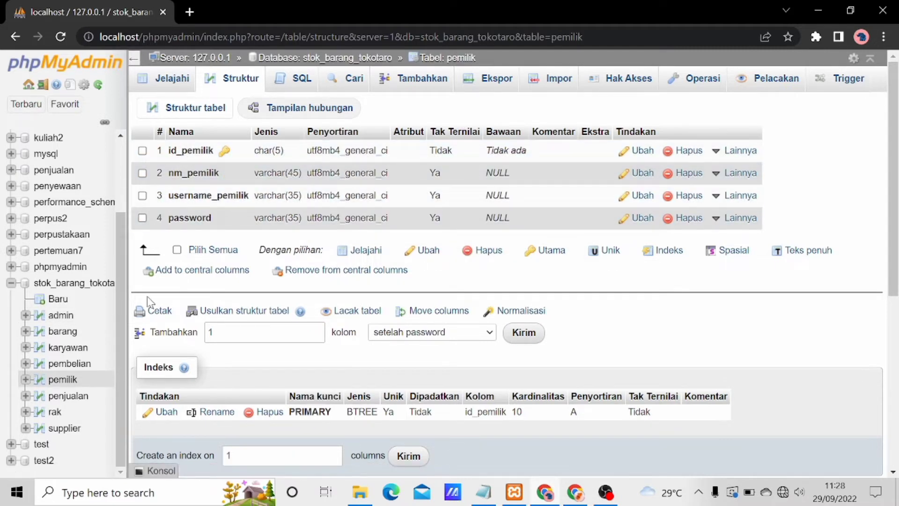
left_click(39, 415)
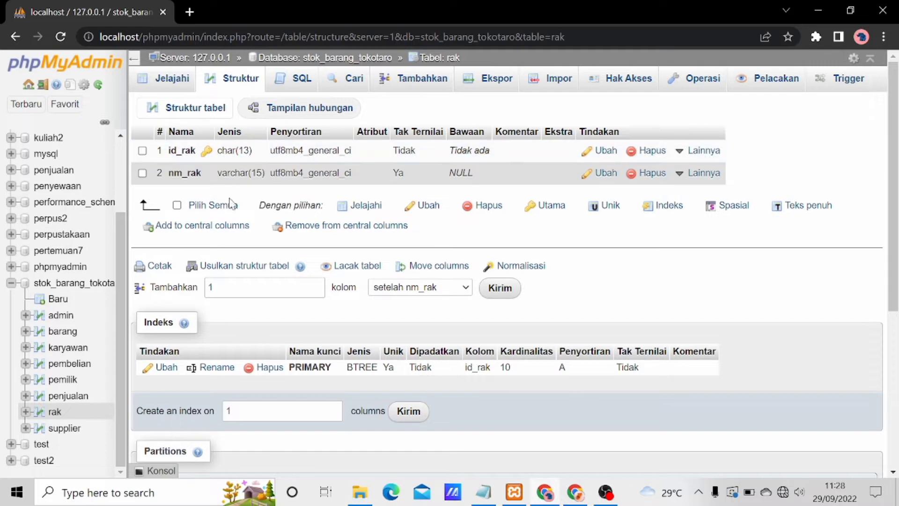
Examine the column data types in the karyawan, supplier, rak, barang, penjualan and pembelian structures, in that order
left_click(41, 349)
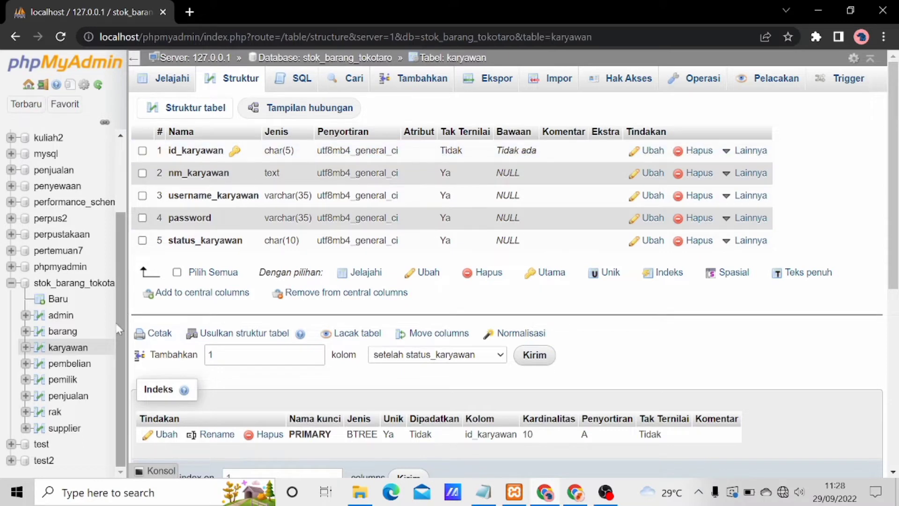
left_click(41, 431)
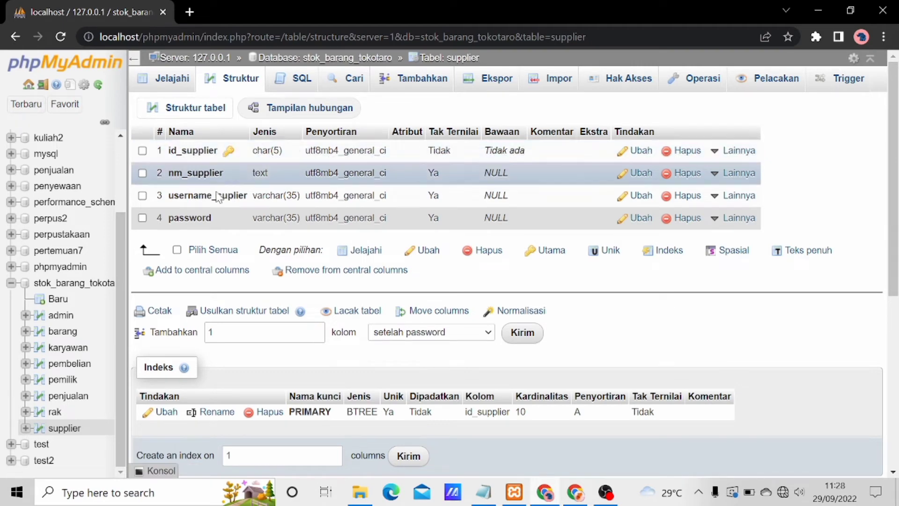
left_click(41, 413)
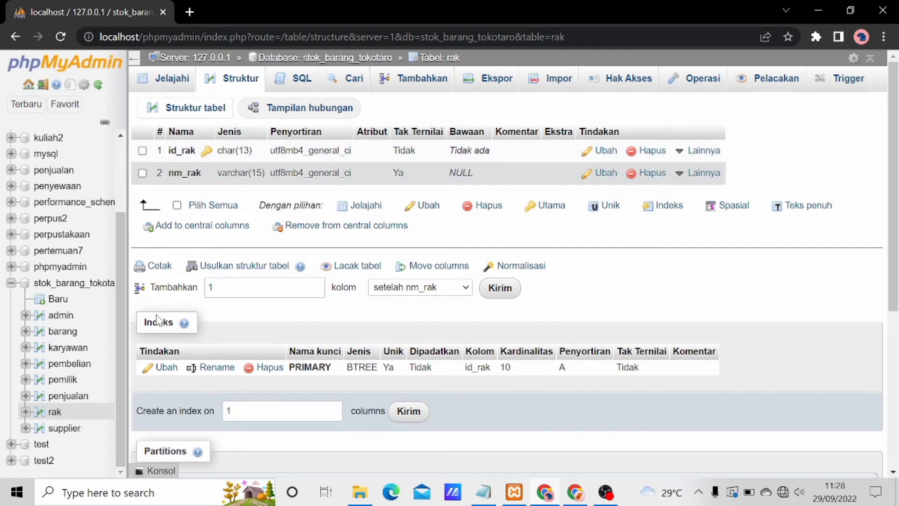
left_click(45, 332)
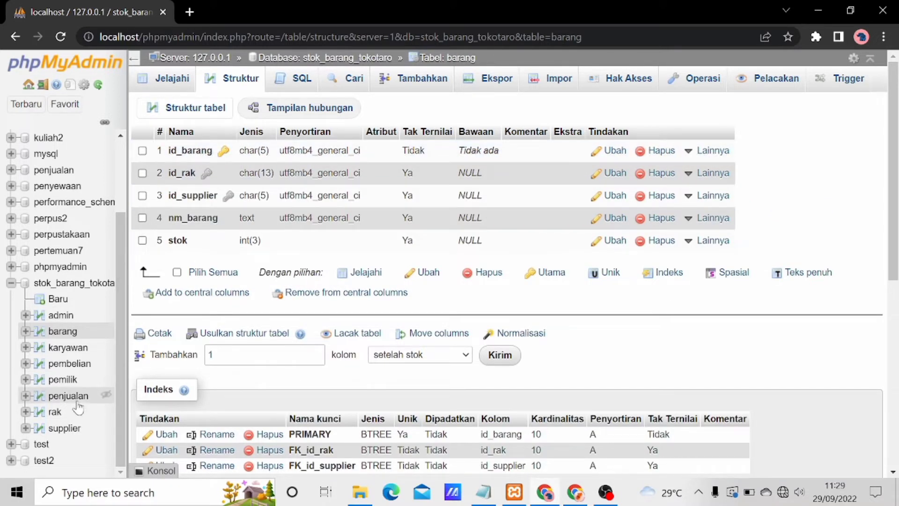
left_click(45, 397)
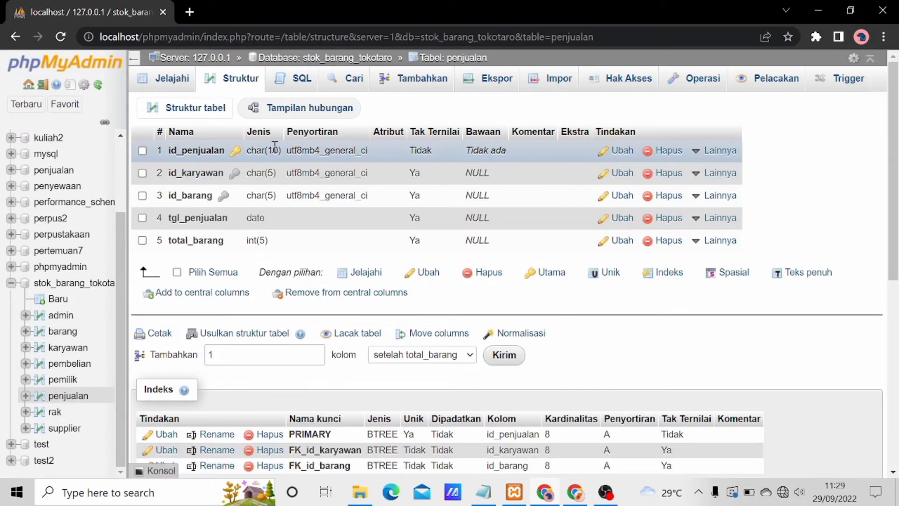
left_click(39, 366)
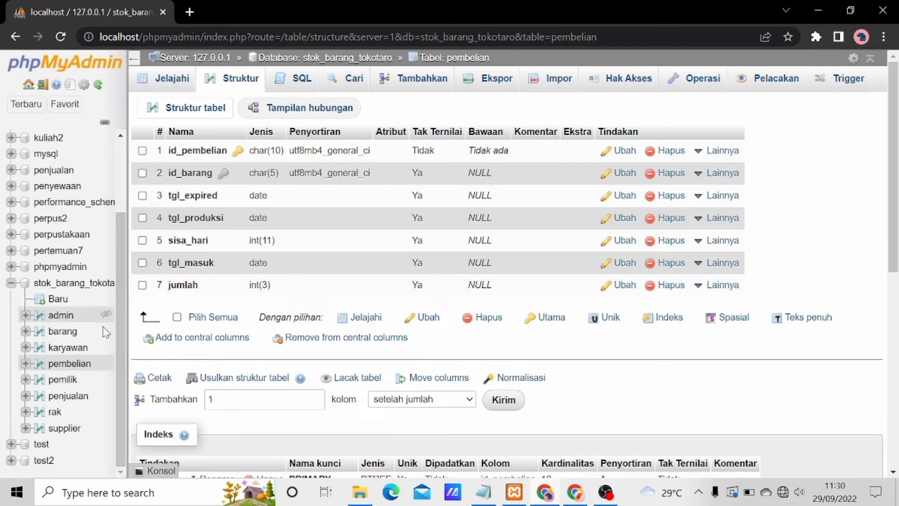
Check the structure of the karyawan table and browse its records down to the last row
left_click(39, 351)
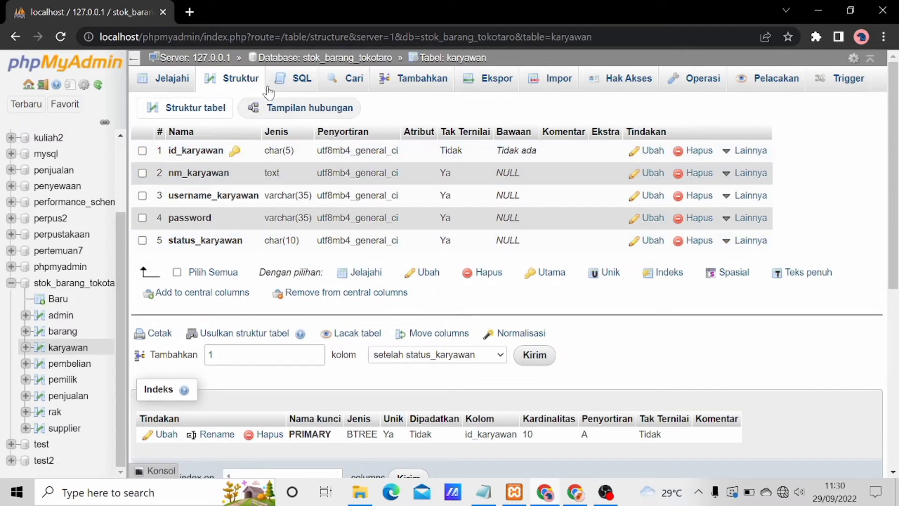
left_click(284, 86)
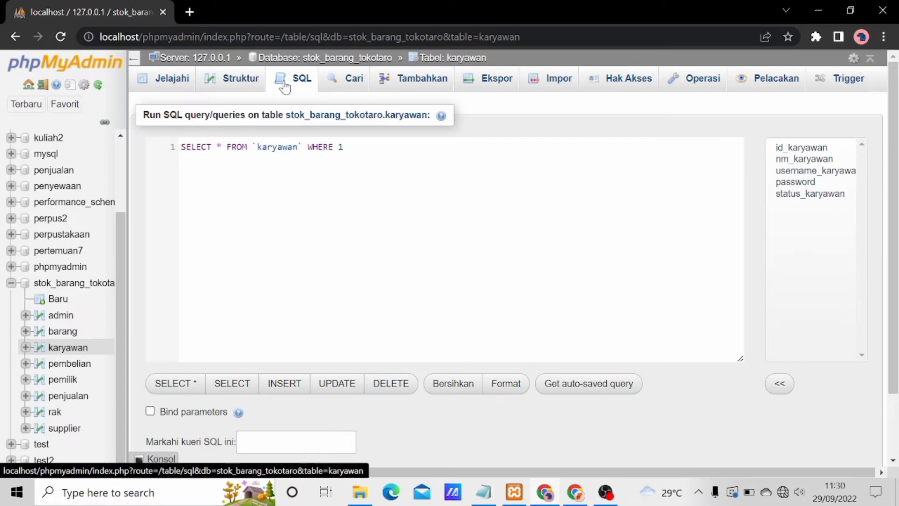
left_click(180, 81)
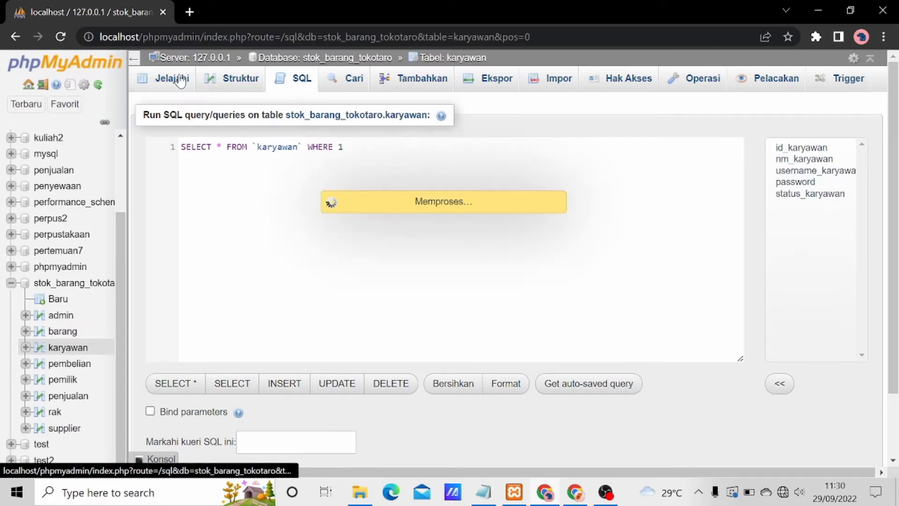
scroll(390, 210, "down", 1)
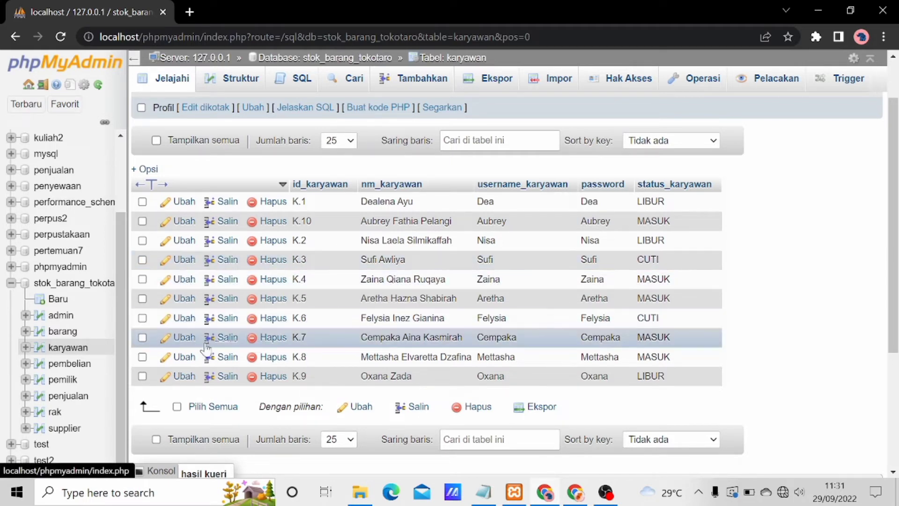
Check the date columns in the pembelian structure and browse the table's records to view the stored dates
left_click(41, 365)
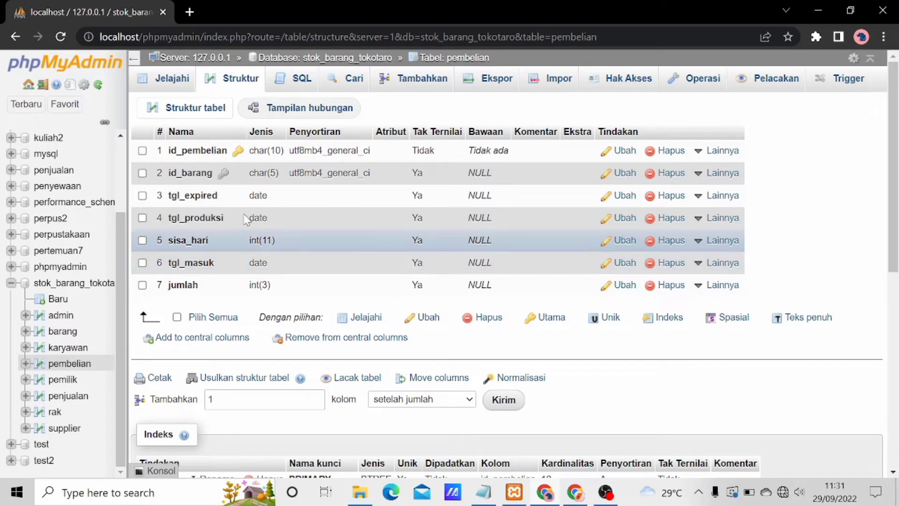
left_click(195, 218)
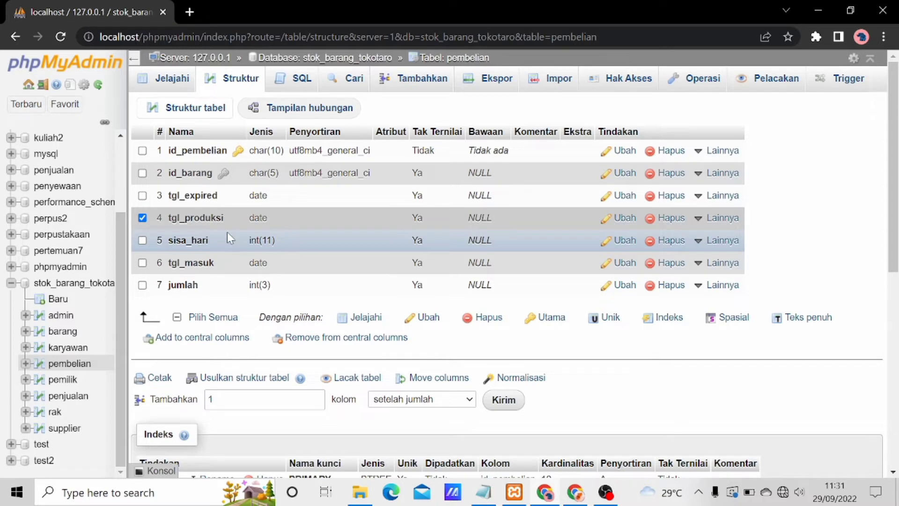
left_click(172, 79)
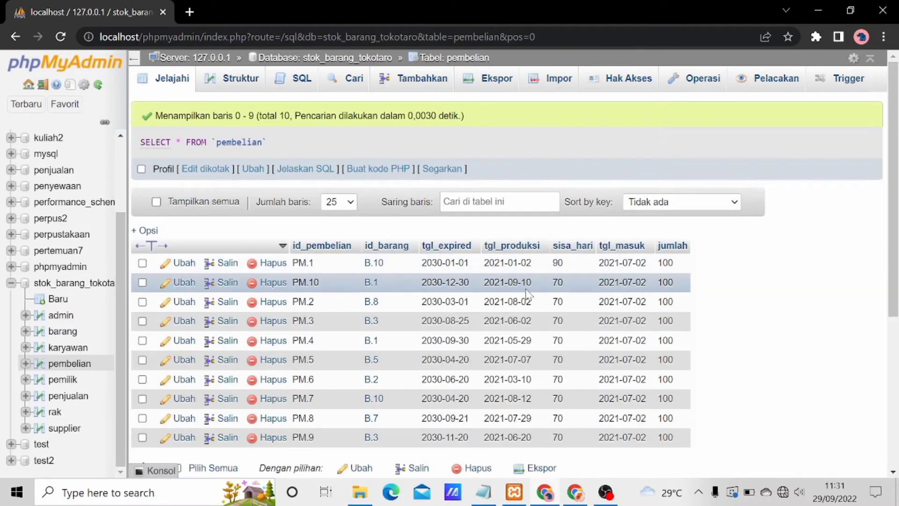
scroll(527, 294, "down", 2)
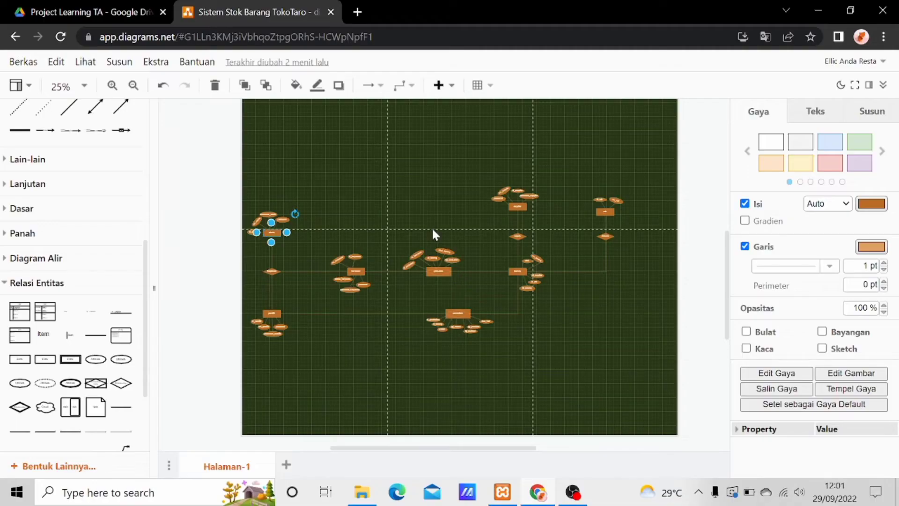
In the diagrams.net stock system diagram, examine the admin entity and its id_admin, nm_admin, username_admin and password attributes
left_click(513, 374)
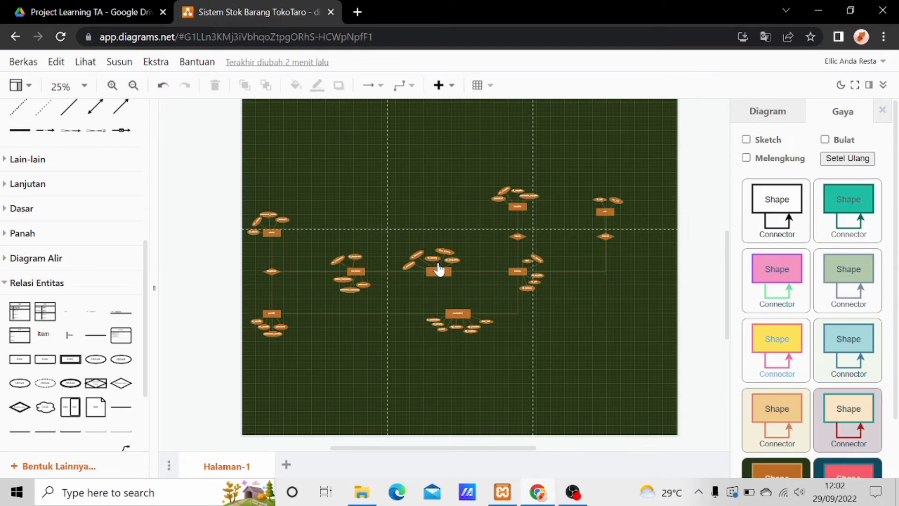
scroll(438, 270, "up", 5)
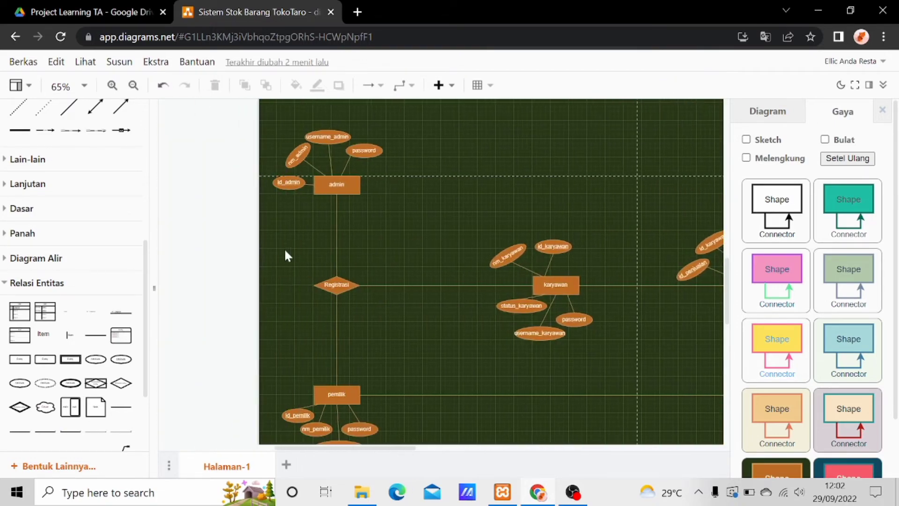
scroll(285, 248, "up", 4)
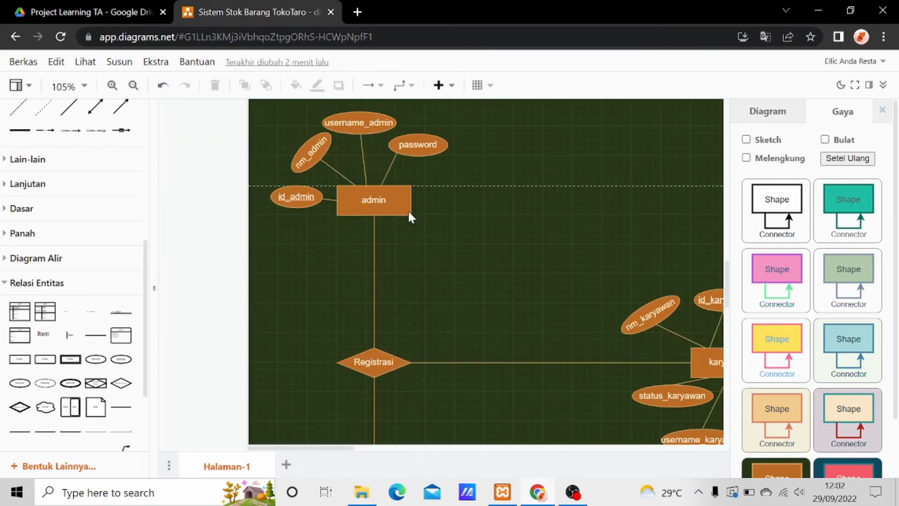
left_click(375, 199)
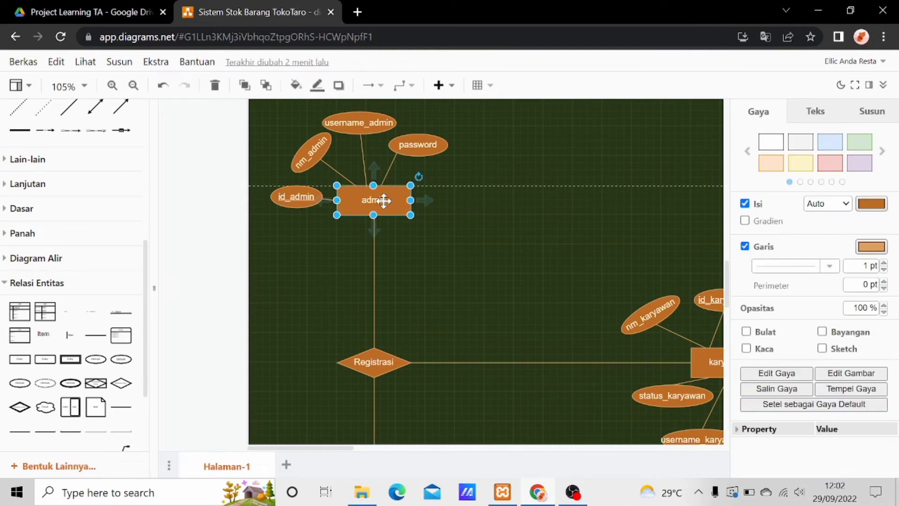
left_click(304, 196)
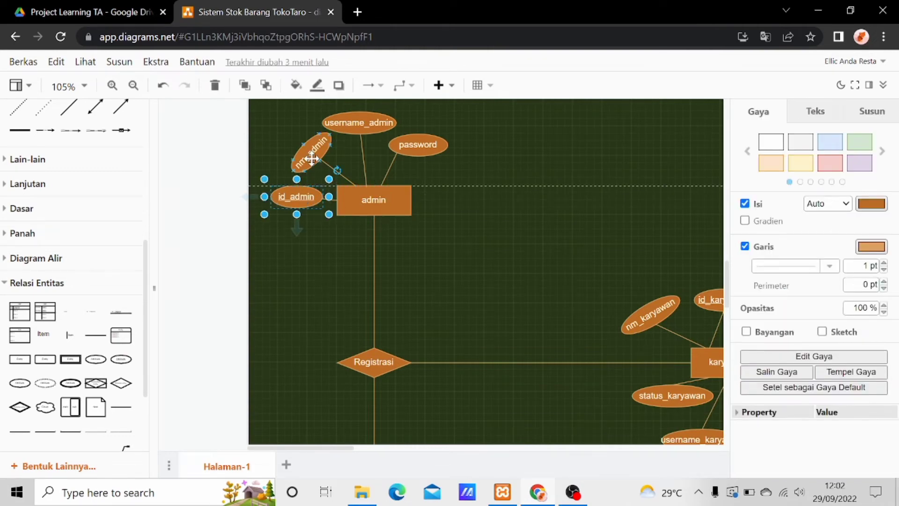
mouse_move(301, 224)
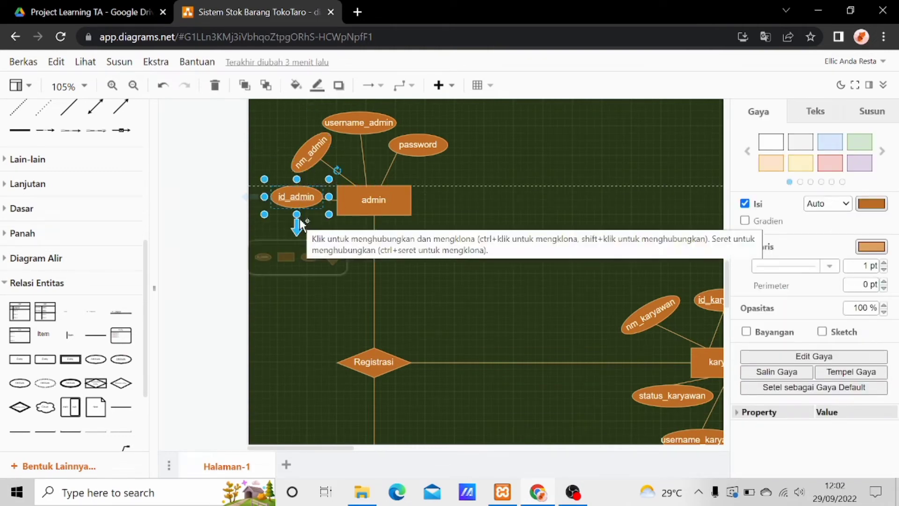
left_click(310, 152)
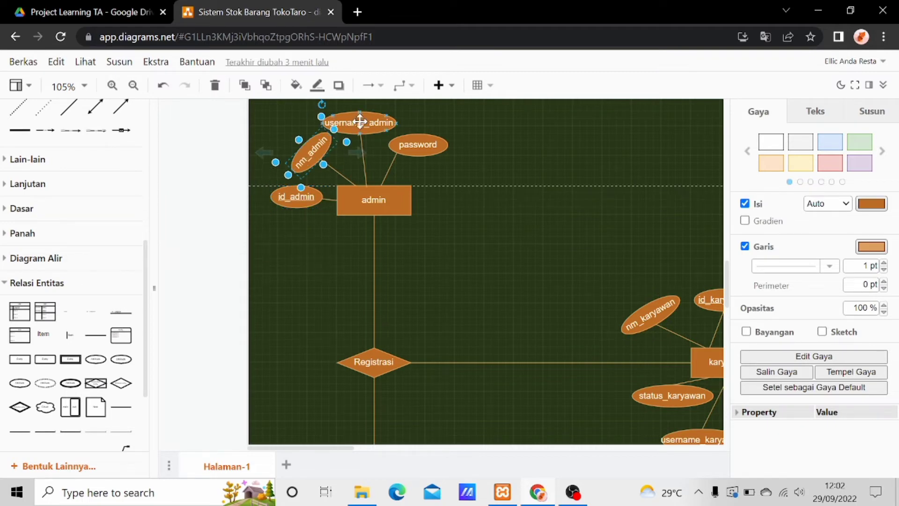
left_click(419, 148)
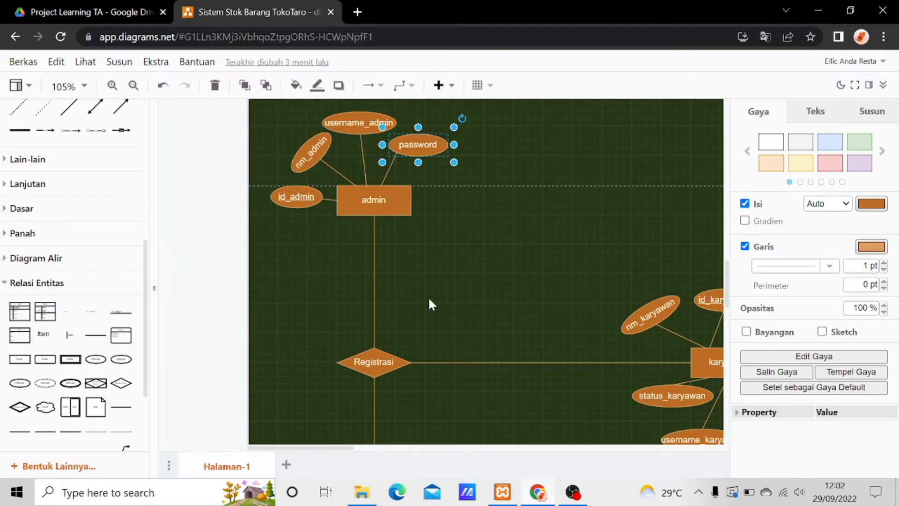
Examine the pemilik entity in the diagram with its id_pemilik, nm_pemilik, username_pemilik and password attributes
scroll(428, 297, "down", 6)
scroll(428, 297, "down", 3)
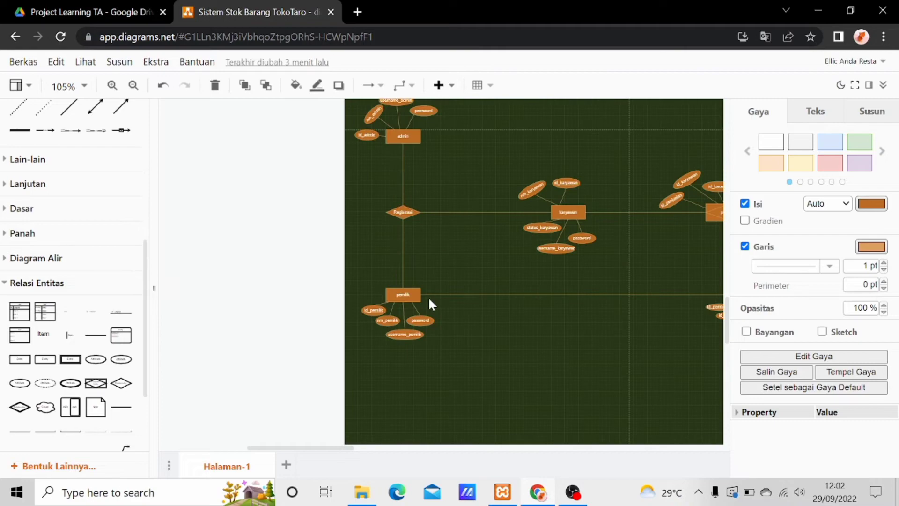
left_click(404, 294)
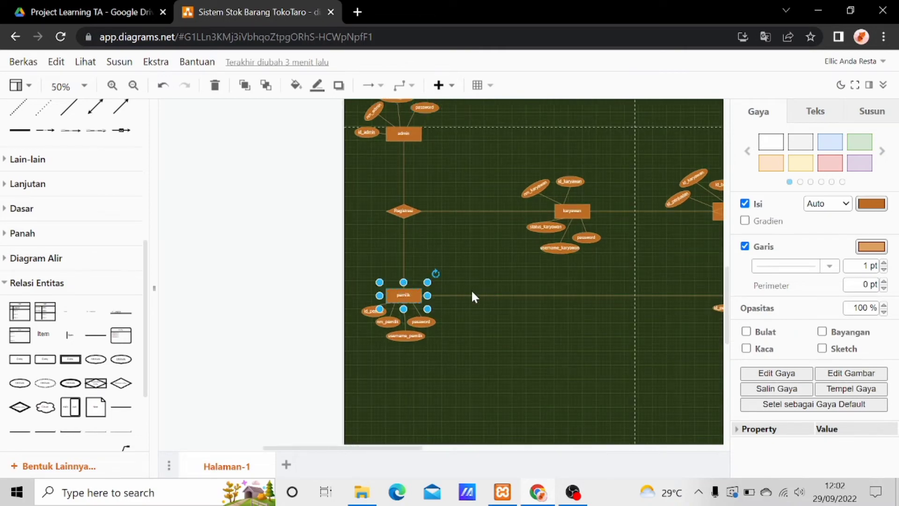
scroll(460, 297, "up", 4)
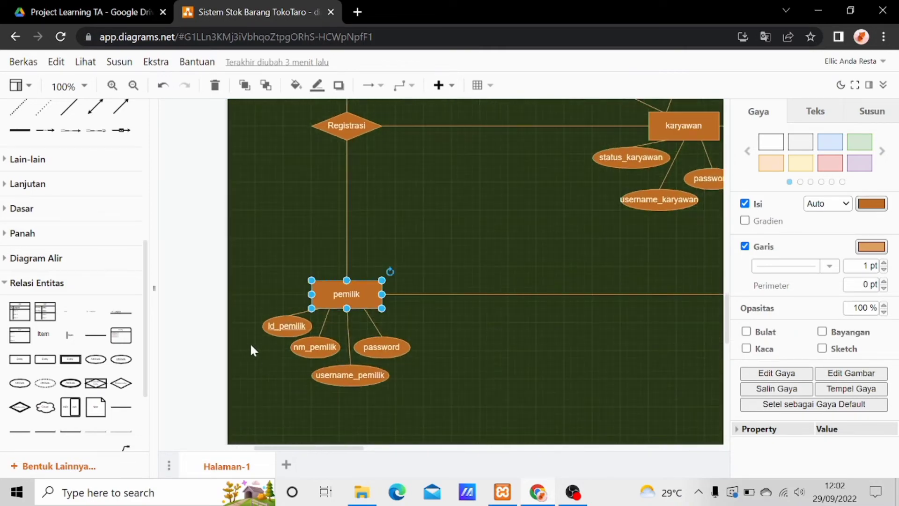
left_click(284, 326)
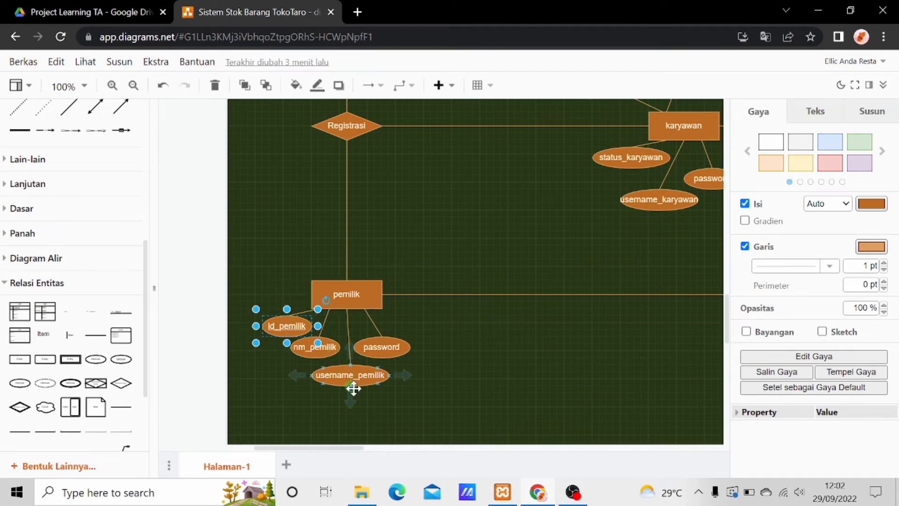
scroll(602, 288, "down", 5, "ctrl")
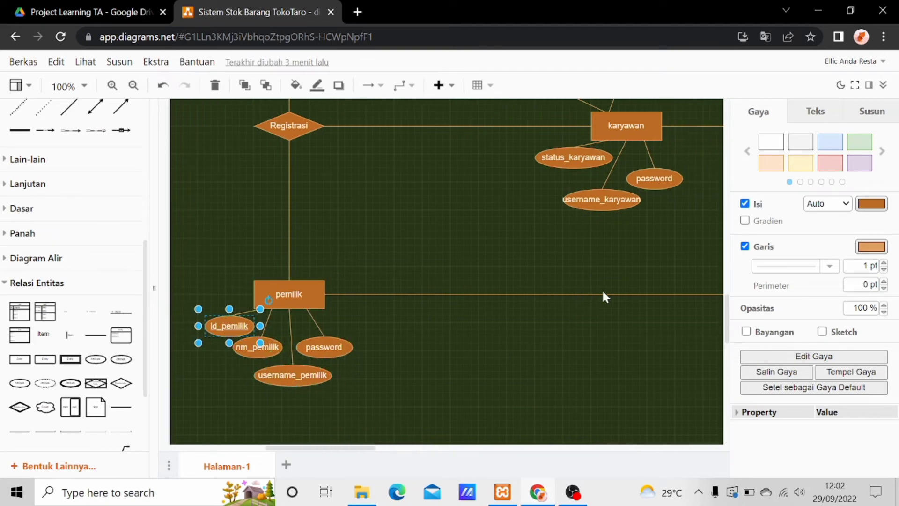
Examine the karyawan entity in the diagram with its id_karyawan, nm_karyawan, status_karyawan, username_karyawan and password attributes
scroll(602, 289, "up", 4, "ctrl")
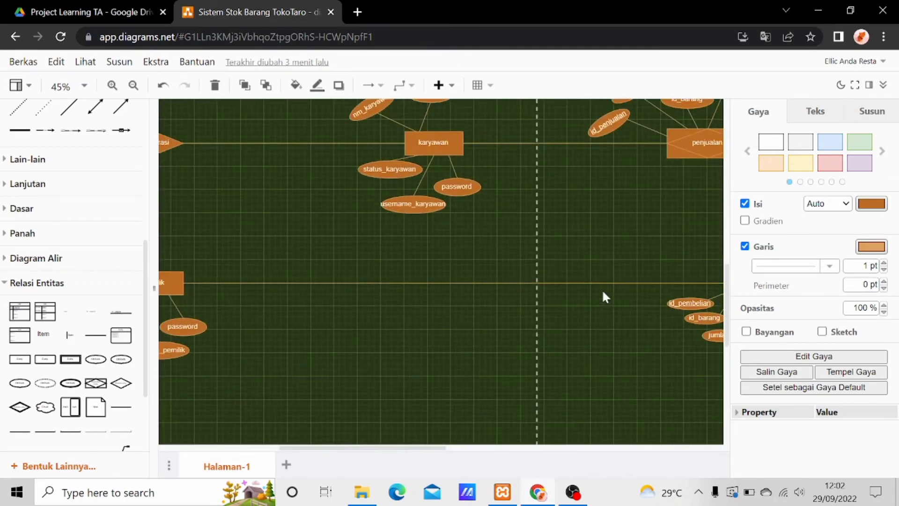
scroll(512, 237, "up", 2, "ctrl")
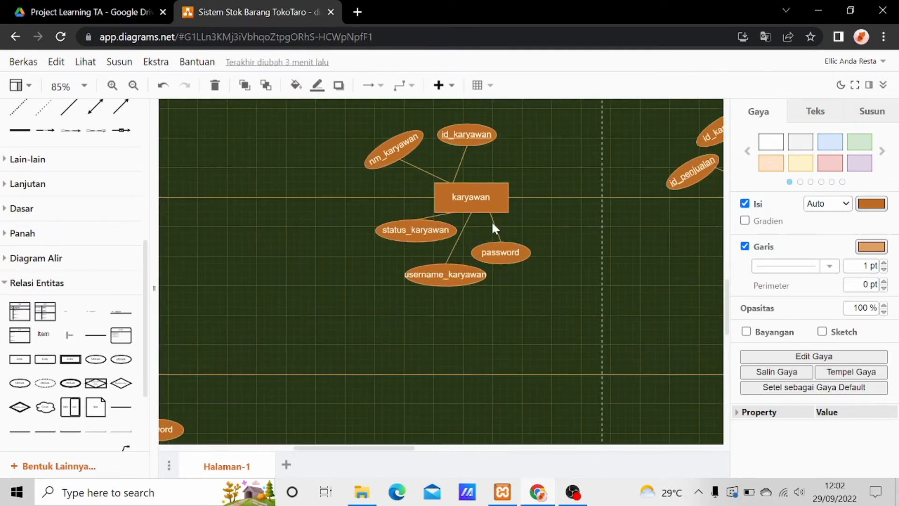
left_click(470, 197)
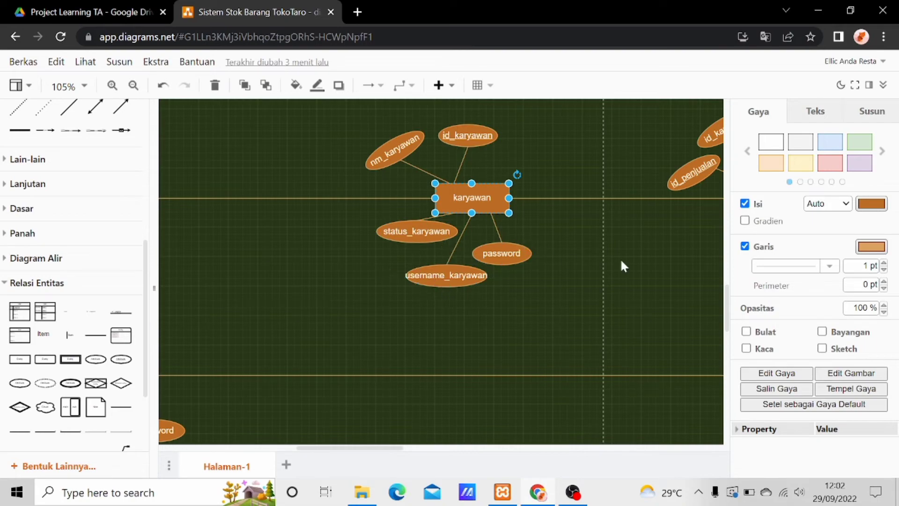
Examine the barang entity in the diagram with its id_barang, nm_barang, stok, id_supplier and id_rak attributes
scroll(620, 261, "down", 6)
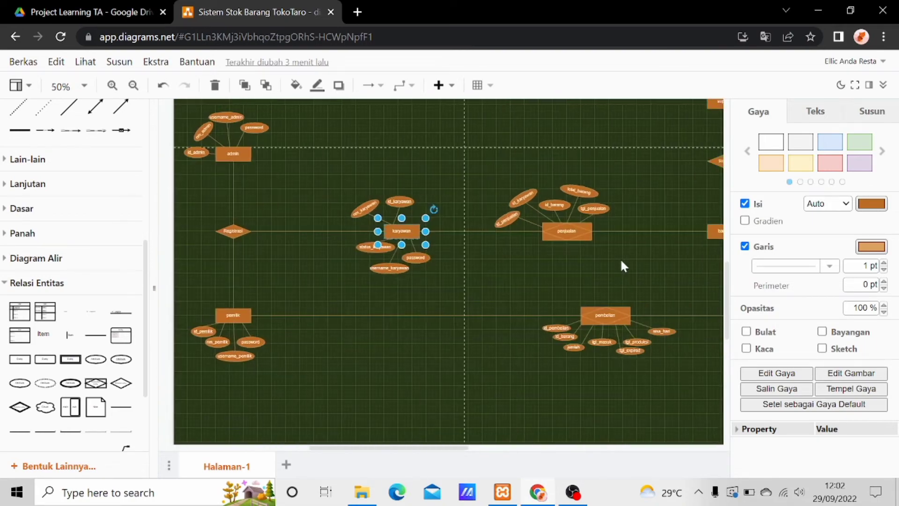
scroll(621, 261, "right", 2)
scroll(621, 262, "down", 2)
scroll(621, 261, "right", 2)
scroll(621, 262, "up", 1)
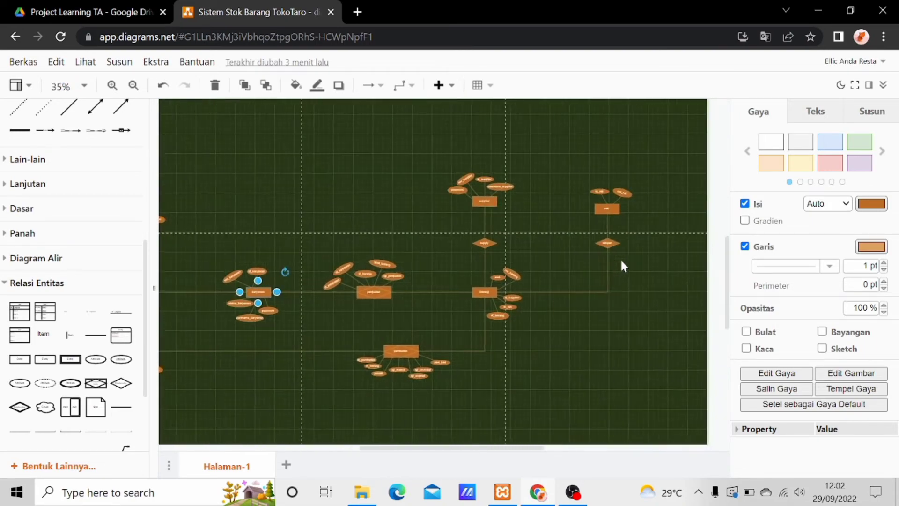
scroll(620, 261, "up", 5)
scroll(484, 273, "left", 2)
left_click(367, 339)
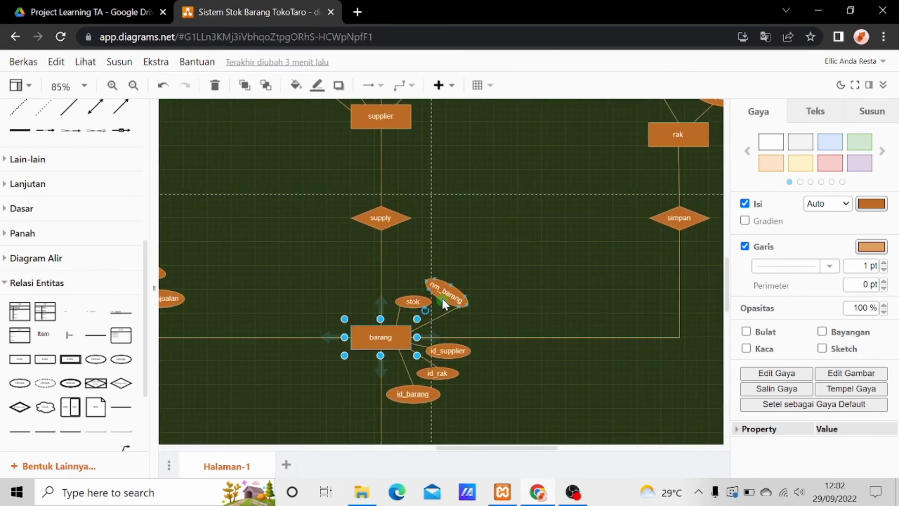
scroll(443, 303, "up", 1)
scroll(442, 297, "up", 2)
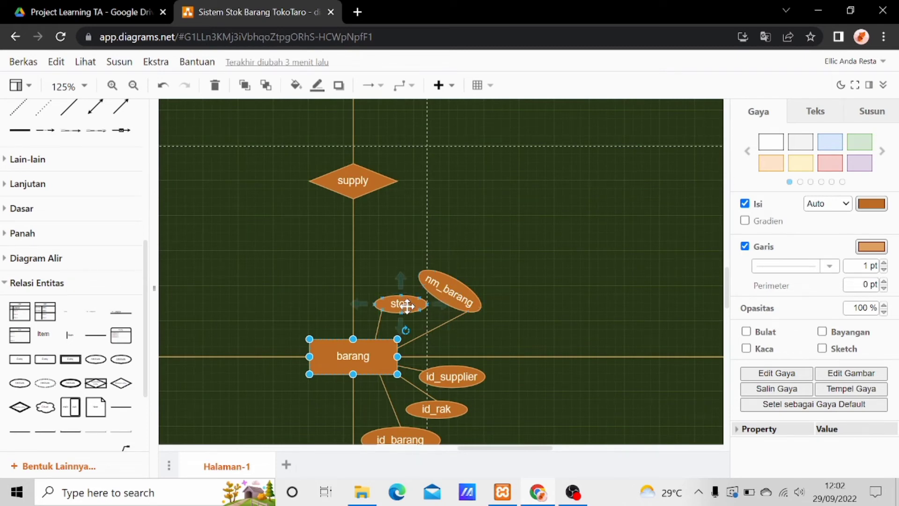
scroll(457, 352, "down", 2)
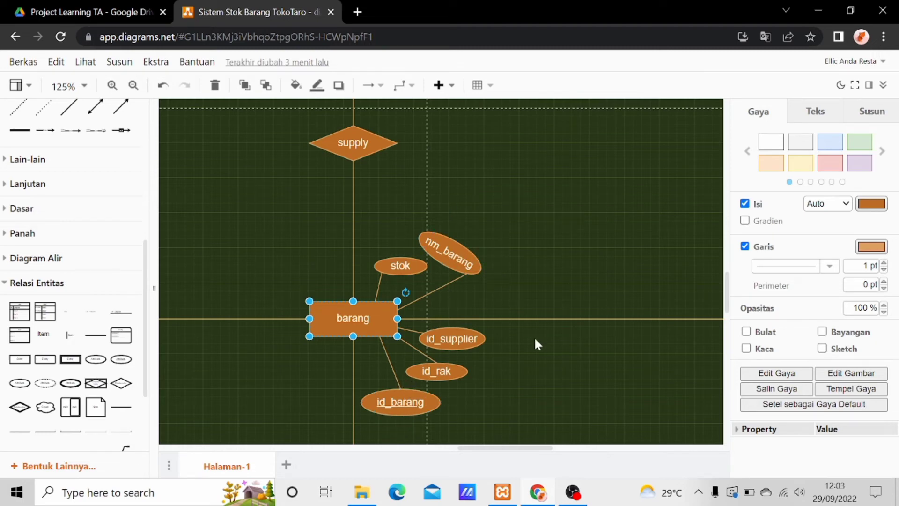
Examine the supplier entity in the diagram with its id_supplier, nm_supplier, username_supplier and password attributes
scroll(529, 319, "left", 3)
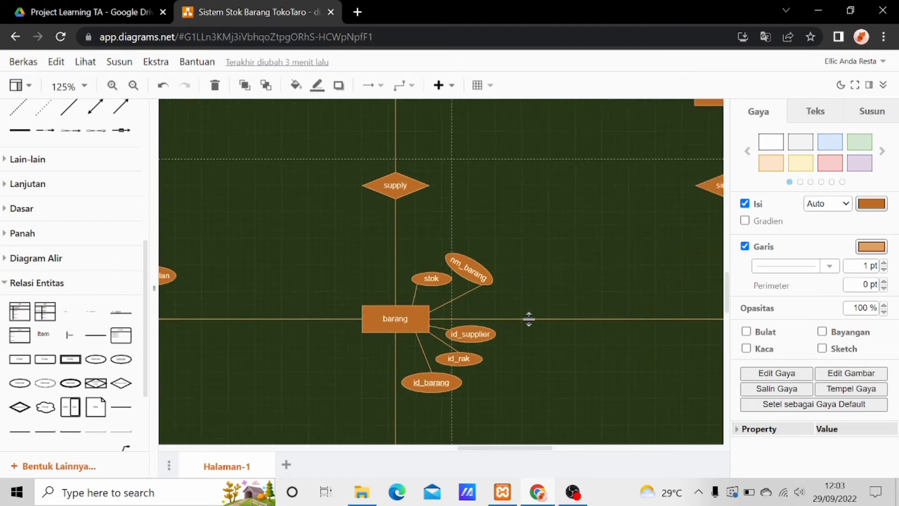
scroll(529, 255, "down", 3, "ctrl")
scroll(529, 255, "up", 5)
scroll(524, 247, "up", 8, "ctrl")
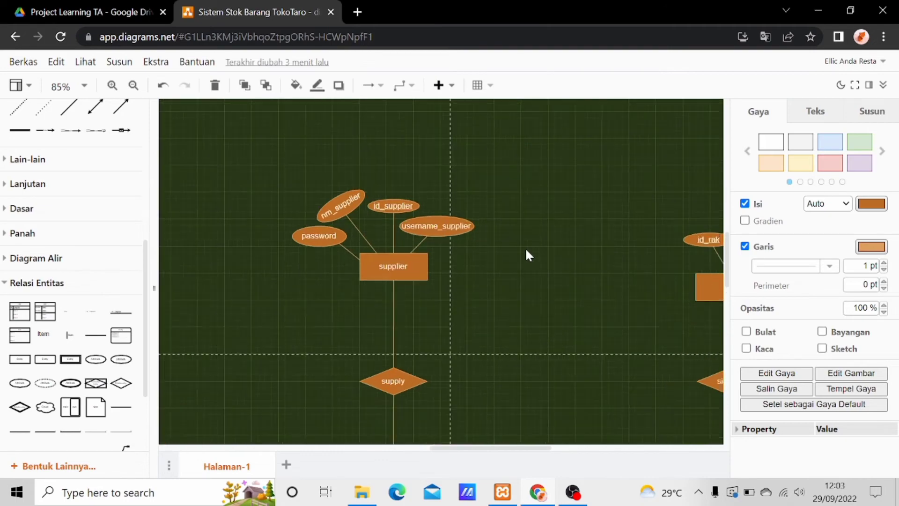
left_click(387, 267)
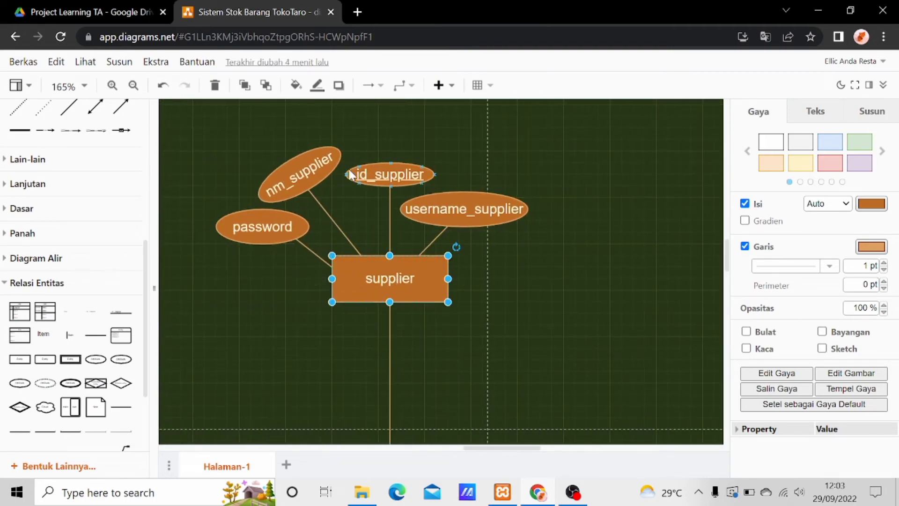
left_click(369, 173)
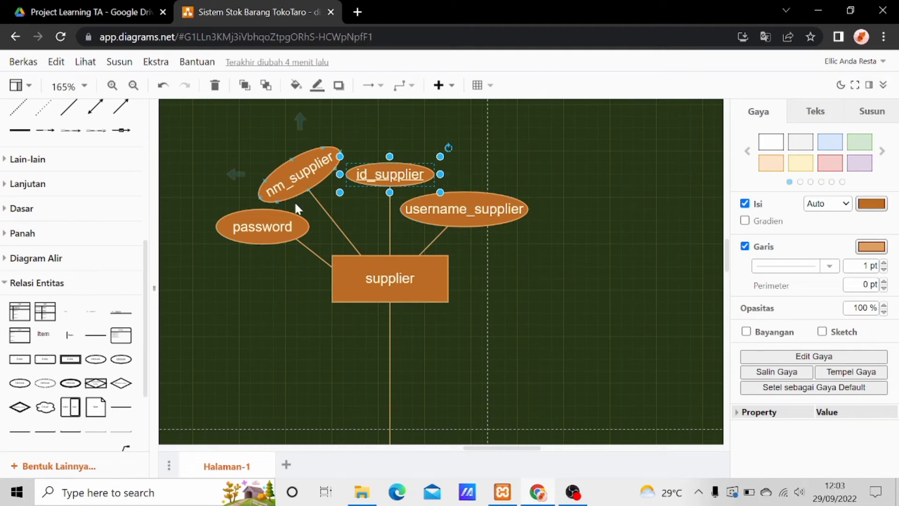
Examine the rak entity in the diagram with its id_rak and nm_rak attributes
scroll(499, 216, "down", 6)
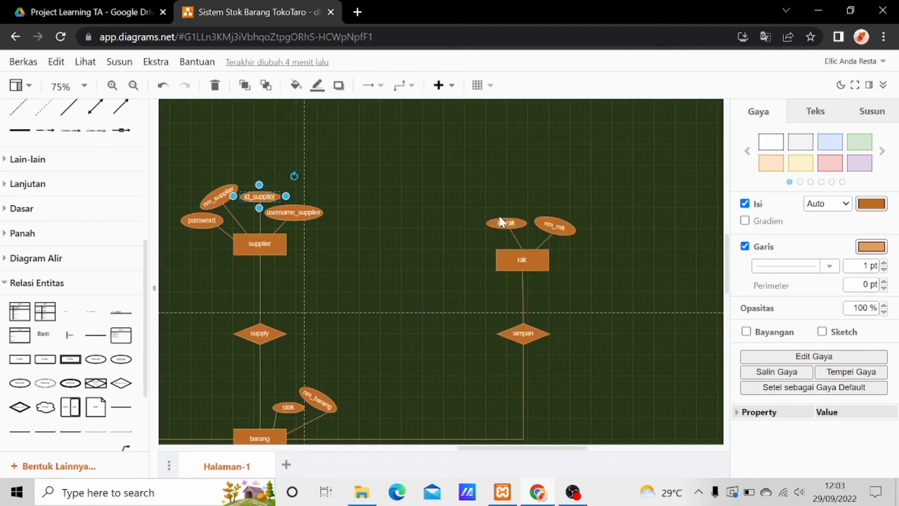
scroll(498, 214, "up", 5)
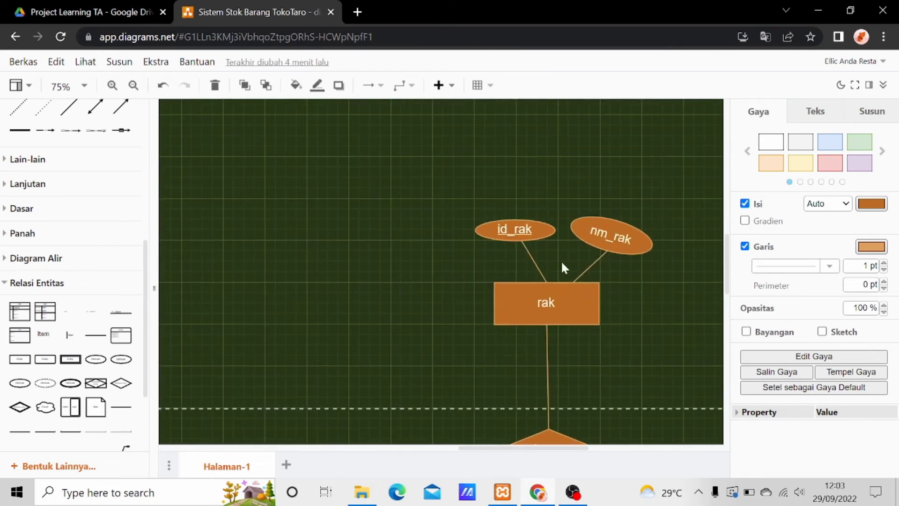
left_click(568, 296)
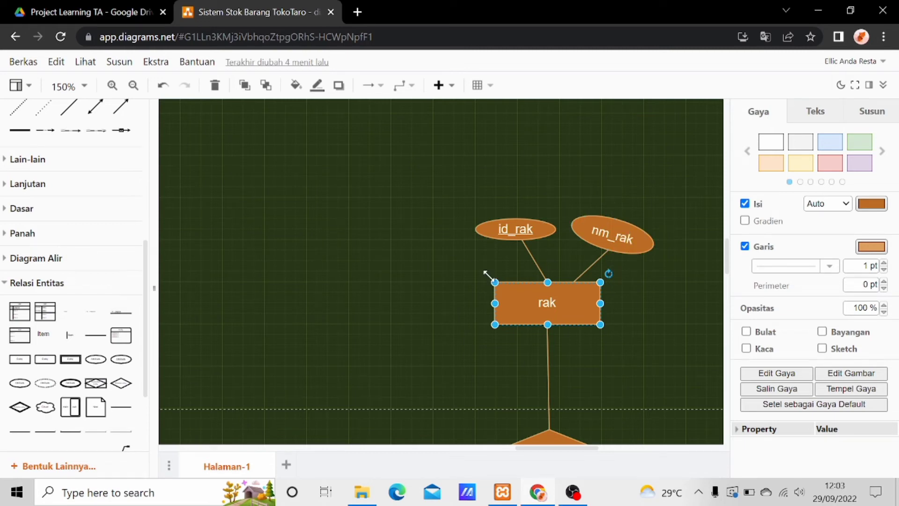
Examine the penjualan entity in the diagram with its id_penjualan, id_karyawan, id_barang, total_barang and tgl_penjualan attributes
scroll(485, 275, "down", 3)
scroll(489, 277, "down", 3)
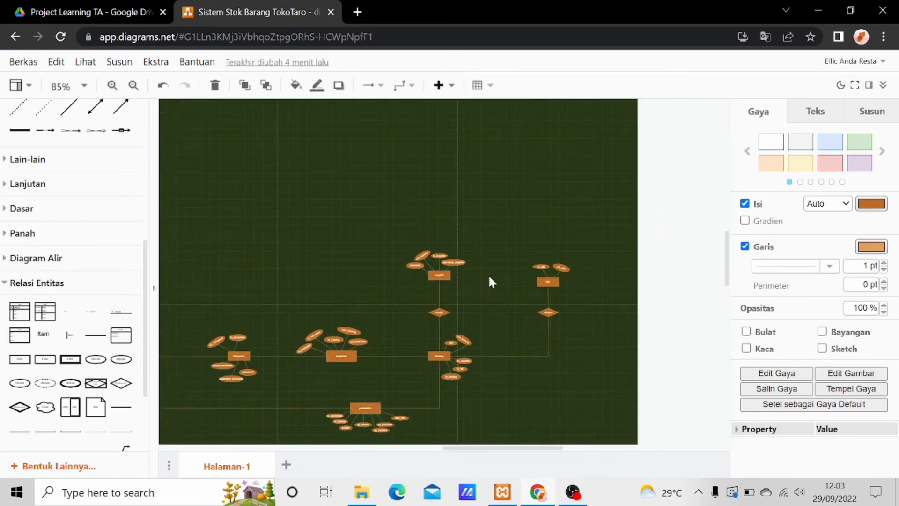
scroll(489, 277, "up", 2)
scroll(375, 285, "left", 3)
scroll(375, 285, "down", 1)
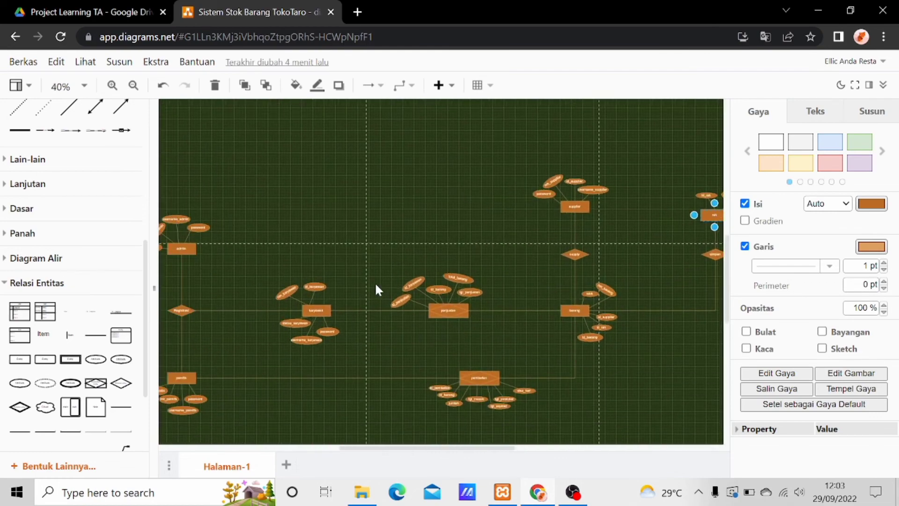
scroll(376, 285, "up", 3)
scroll(549, 302, "down", 3)
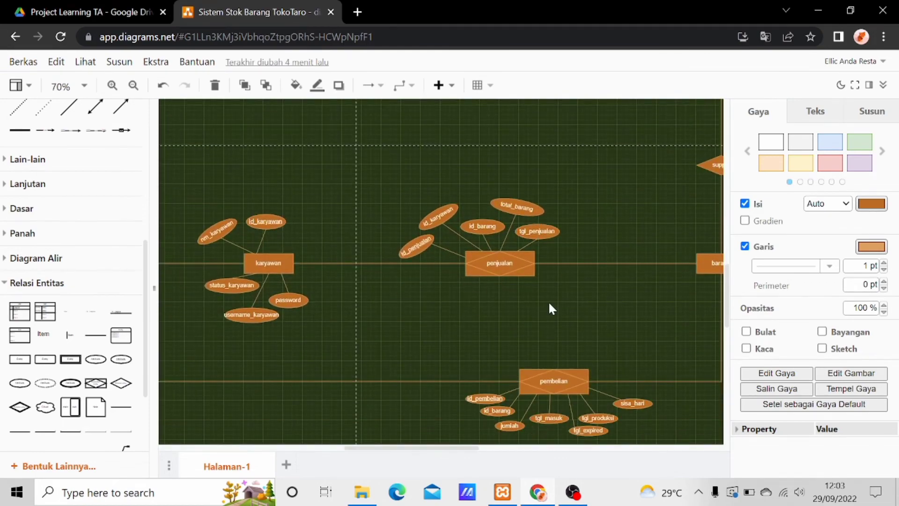
scroll(548, 302, "up", 2)
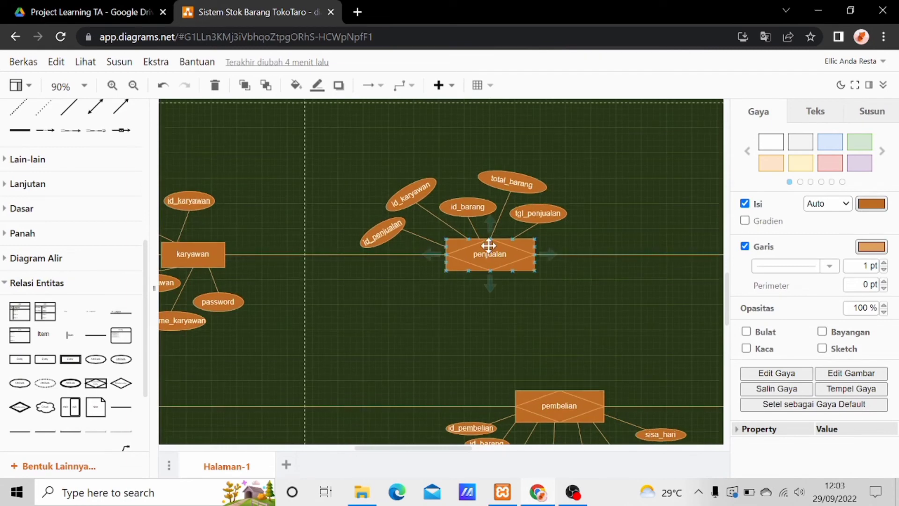
left_click(489, 247)
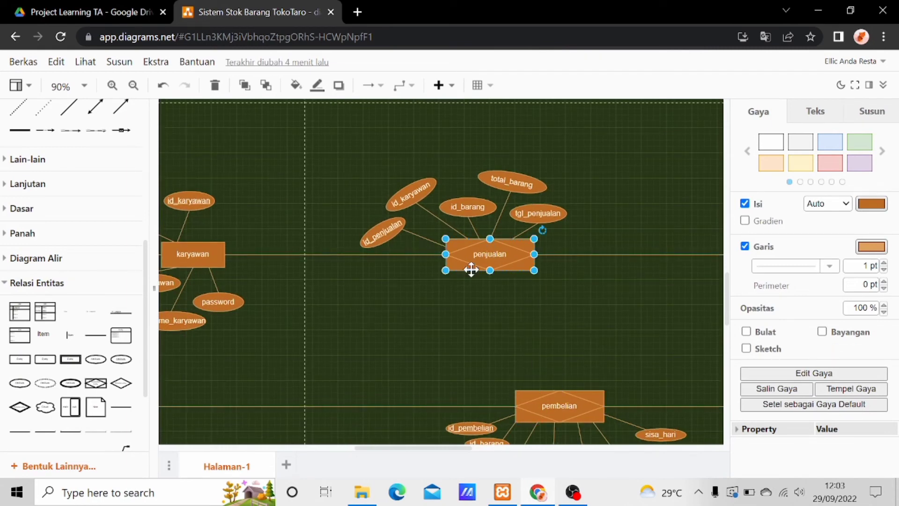
scroll(472, 265, "up", 2)
scroll(471, 264, "up", 4)
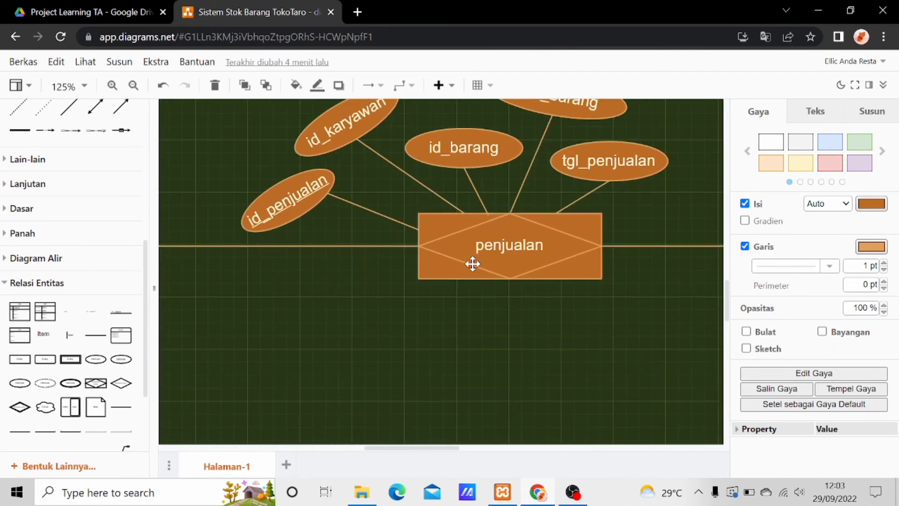
left_click(280, 267)
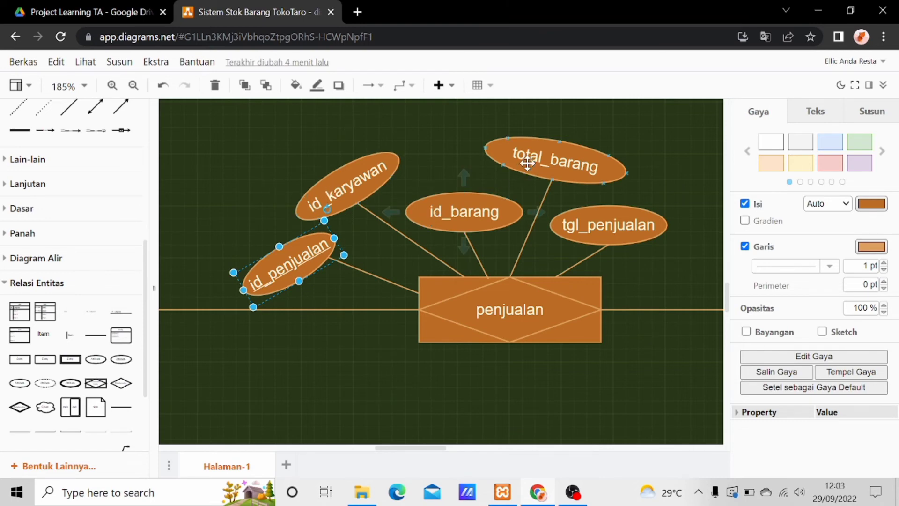
Examine the pembelian entity in the diagram with its id_pembelian, id_barang, jumlah, tgl_masuk, tgl_expired, tgl_produksi and sisa_hari attributes
scroll(609, 226, "down", 3)
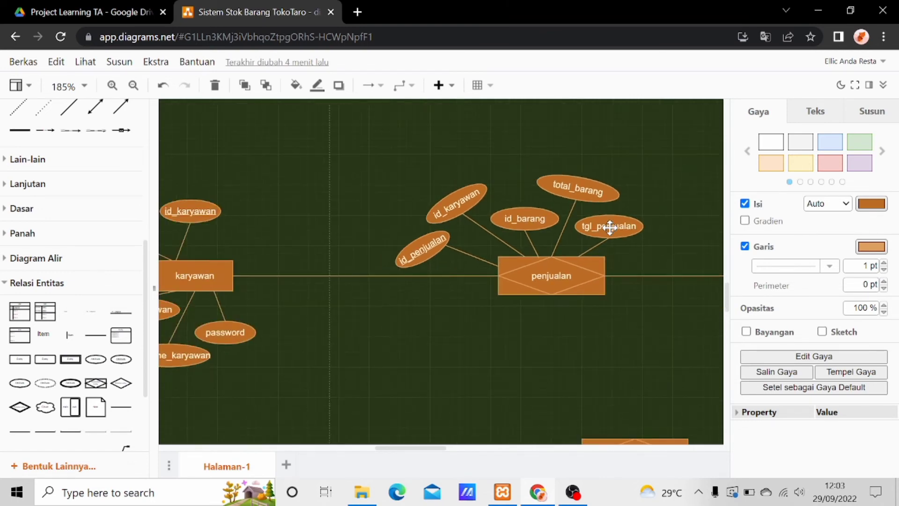
scroll(609, 226, "down", 4)
scroll(503, 267, "down", 2)
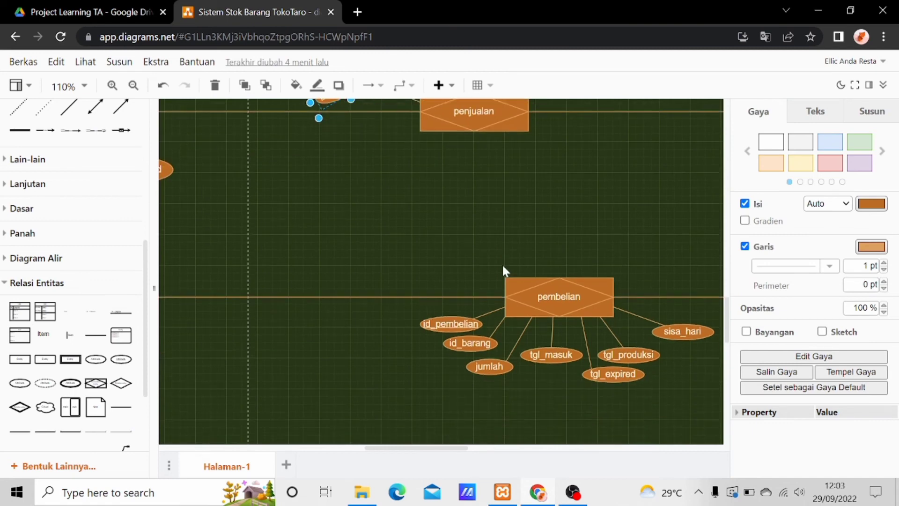
scroll(503, 267, "up", 2)
scroll(596, 276, "right", 2)
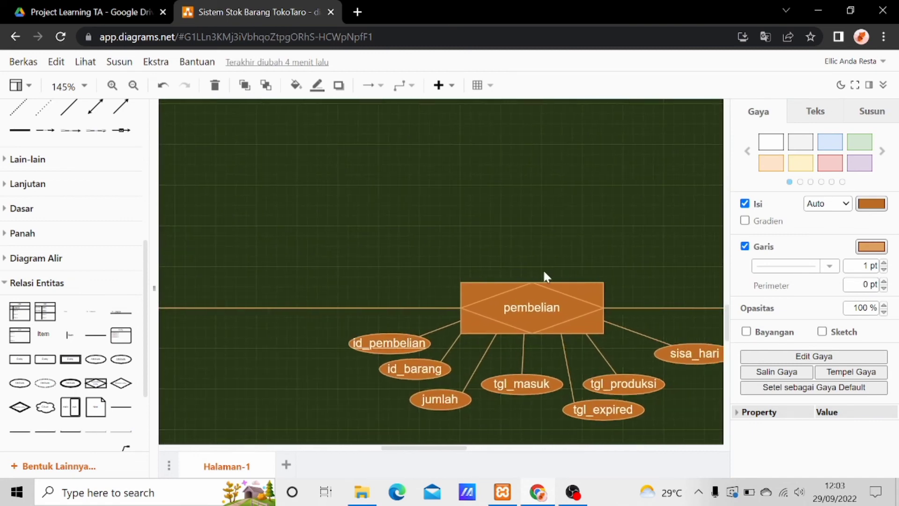
left_click(538, 308)
left_click(380, 343)
left_click(385, 390)
scroll(406, 383, "right", 2)
scroll(405, 383, "down", 1)
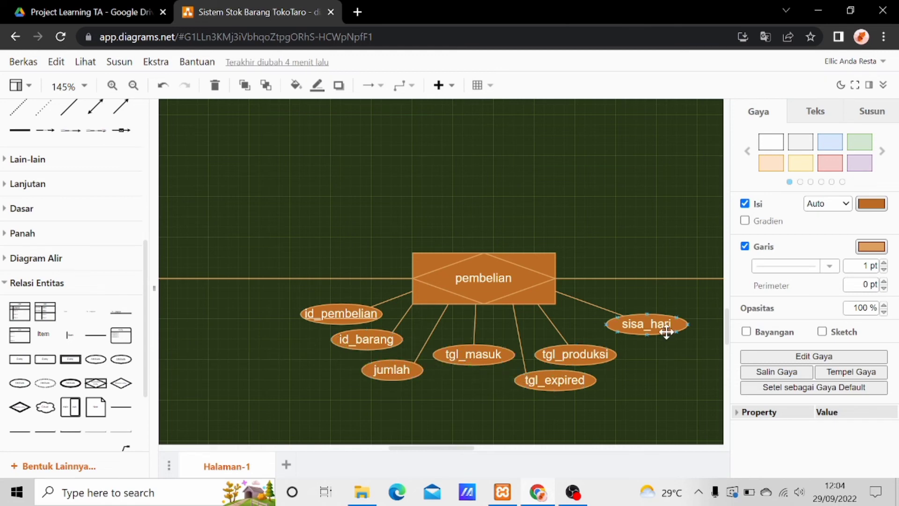
Clear the selection and review the overall diagram, focusing on the Registrasi relationship that links admin, pemilik and karyawan
scroll(660, 329, "down", 5)
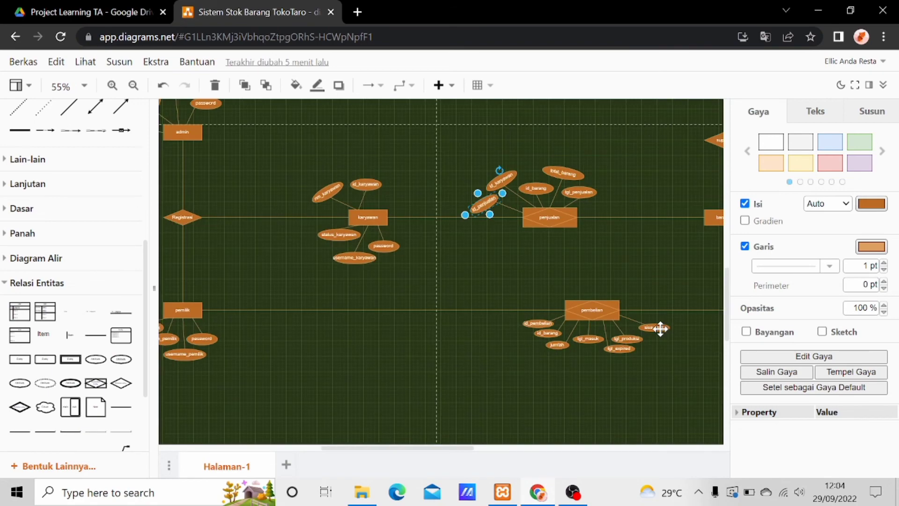
left_click(482, 331)
scroll(483, 331, "down", 3)
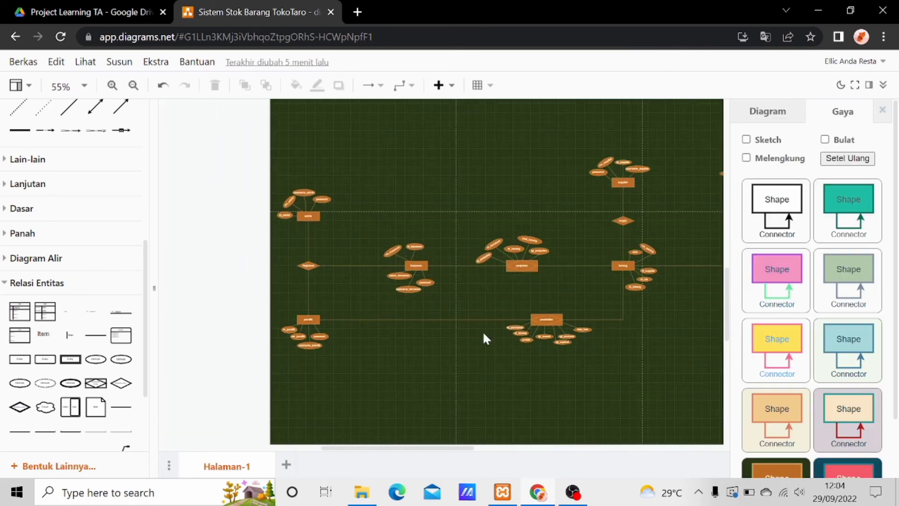
scroll(532, 304, "up", 4)
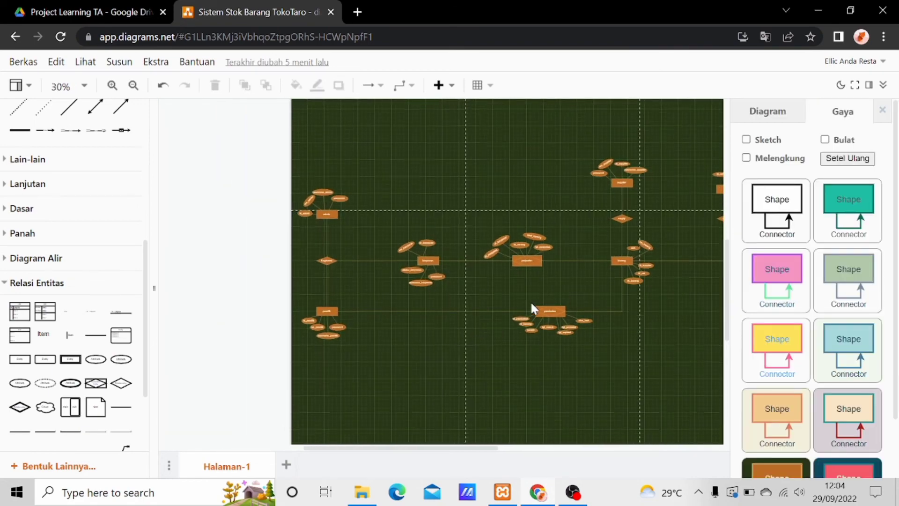
scroll(217, 319, "up", 2)
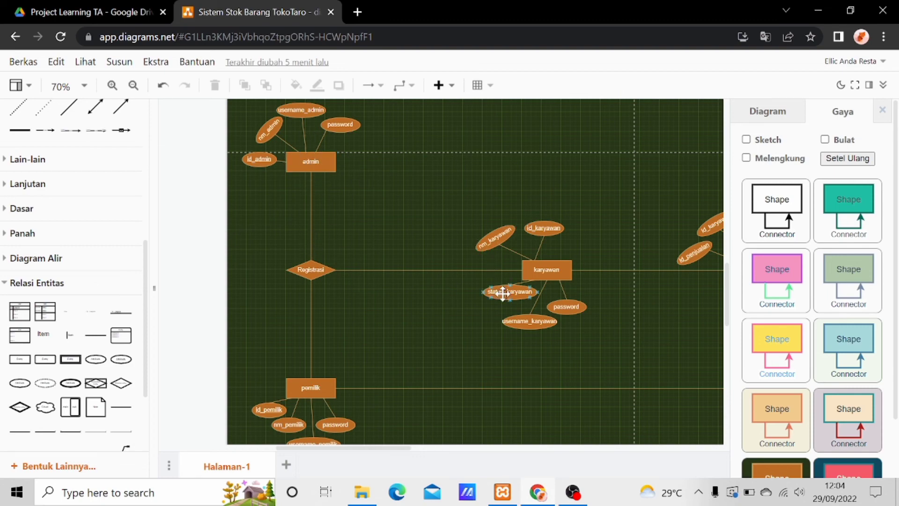
Follow the relationships from penjualan and pembelian to barang, and examine the supply relationship between supplier and barang
scroll(562, 302, "right", 8)
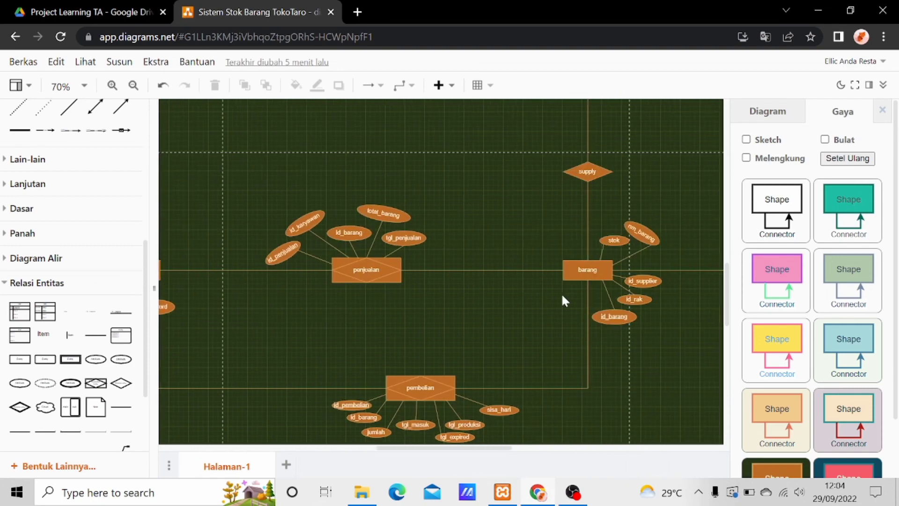
scroll(562, 299, "right", 2)
scroll(562, 300, "up", 5)
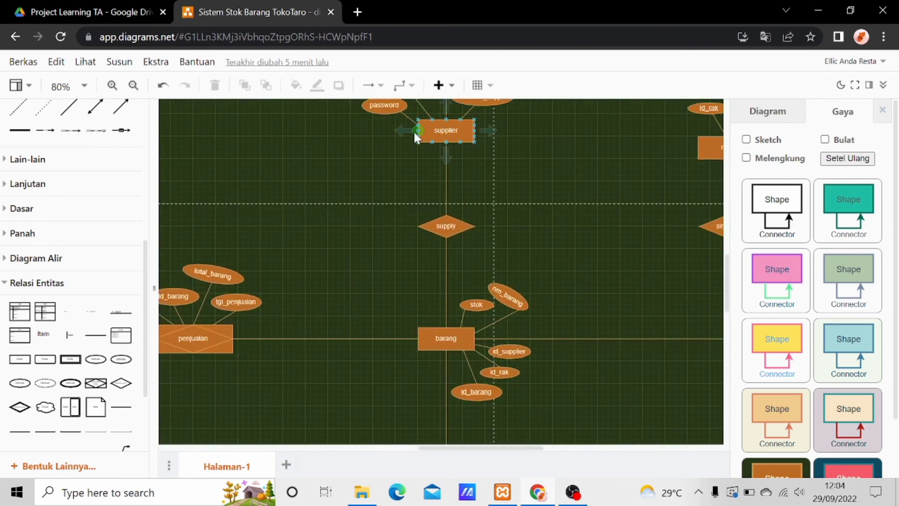
left_click(445, 125)
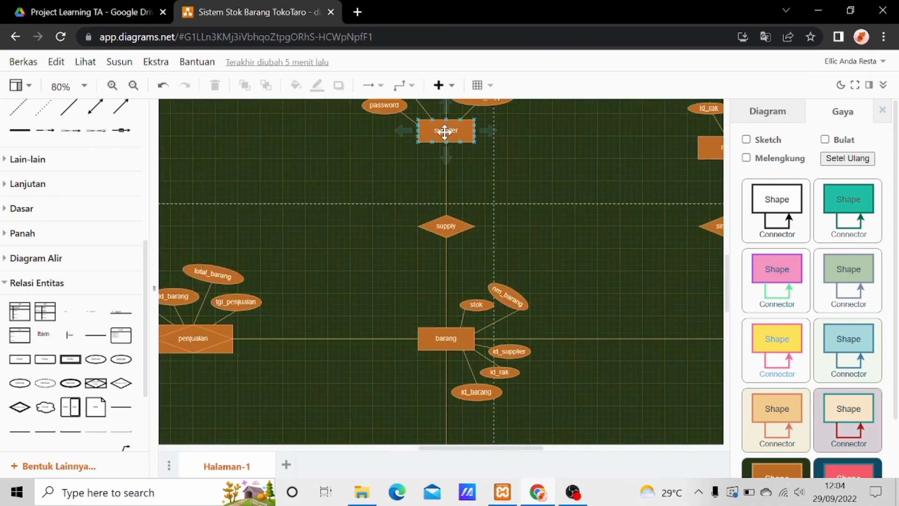
left_click(507, 161)
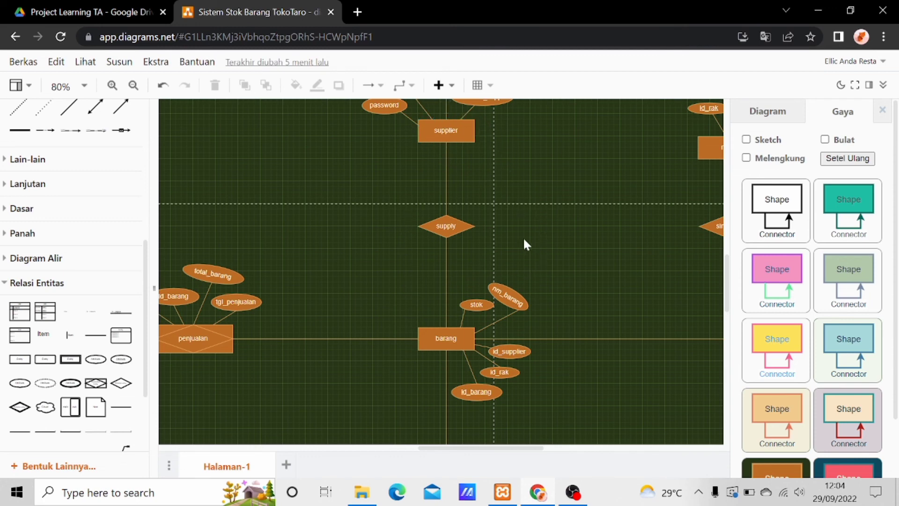
scroll(605, 255, "right", 1)
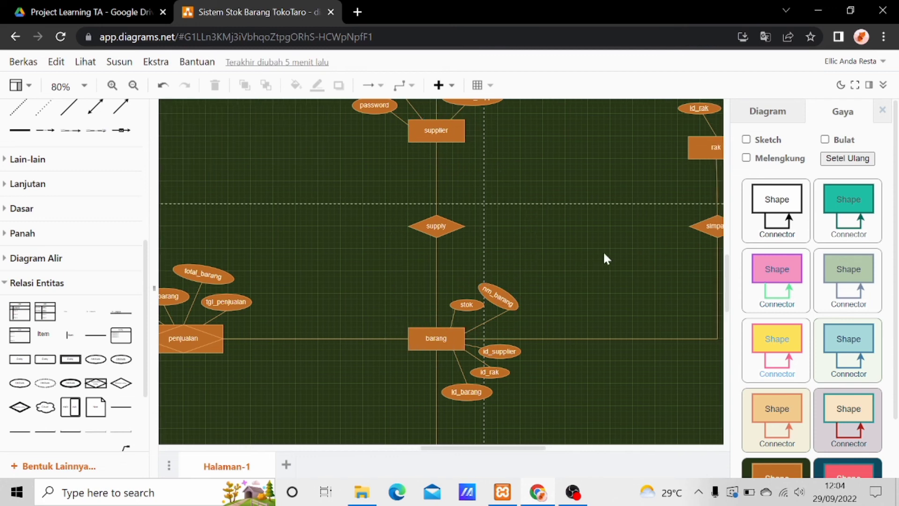
Examine the simpan relationship between rak and barang, including the rak attributes id_rak and nm_rak
scroll(604, 254, "down", 4)
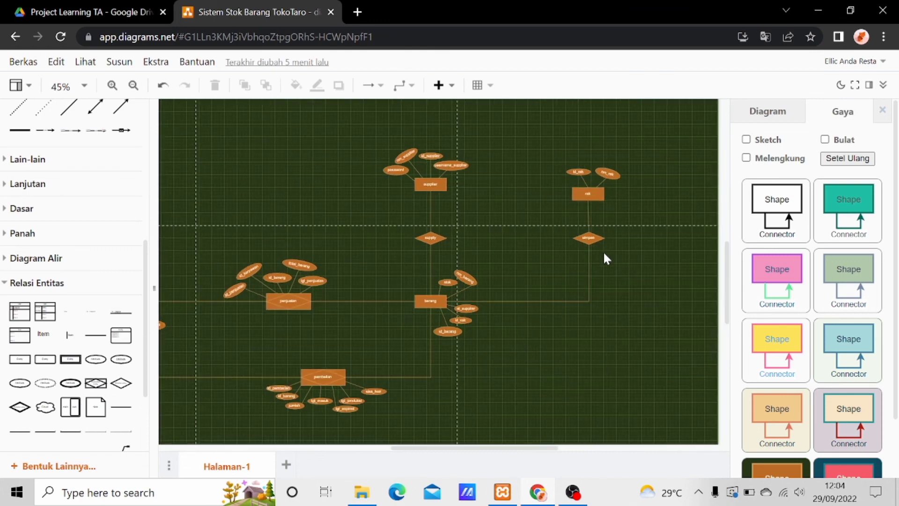
scroll(604, 256, "up", 4)
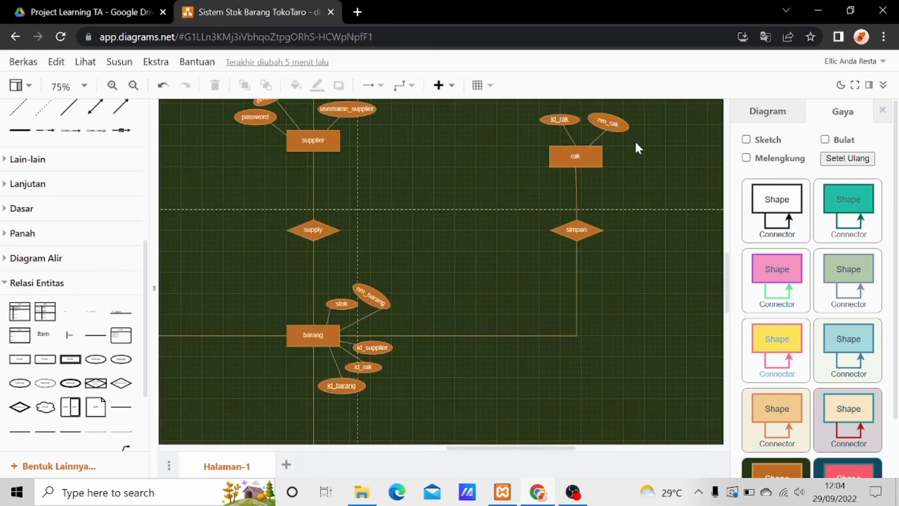
scroll(636, 143, "up", 3)
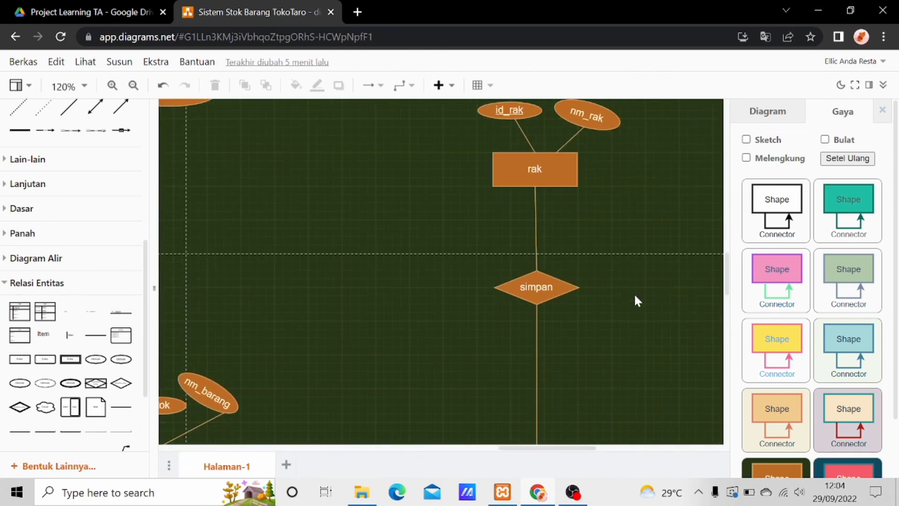
scroll(556, 330, "down", 3)
scroll(556, 329, "down", 1)
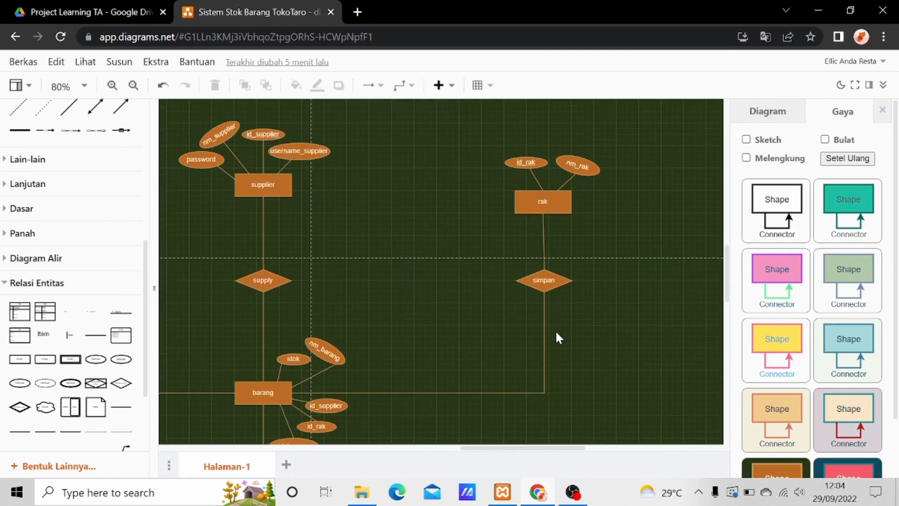
scroll(556, 333, "down", 1)
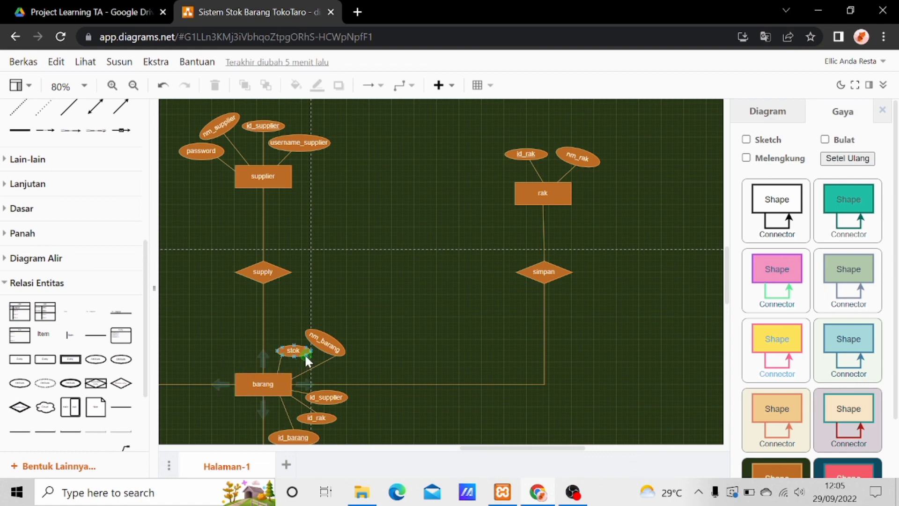
Review the complete entity relationship diagram, from the admin, pemilik and karyawan entities across to supplier, barang and rak
scroll(452, 261, "down", 4)
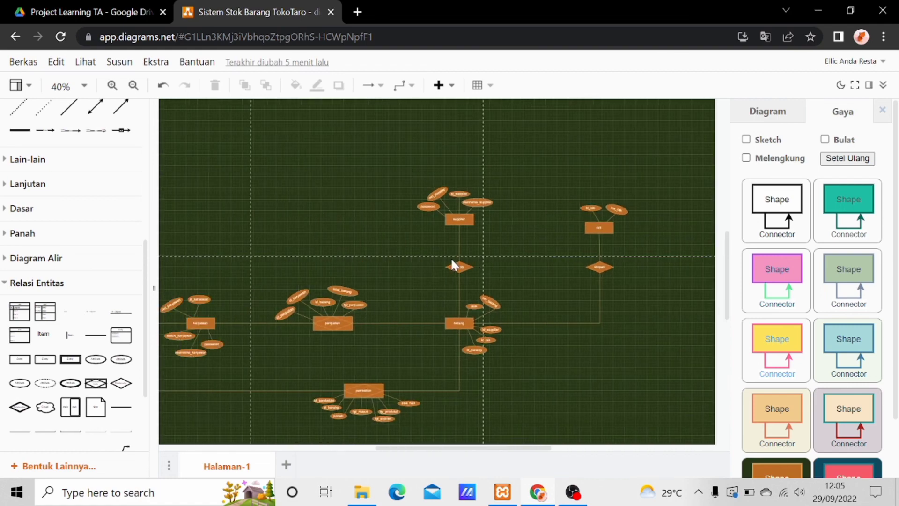
scroll(452, 261, "down", 2)
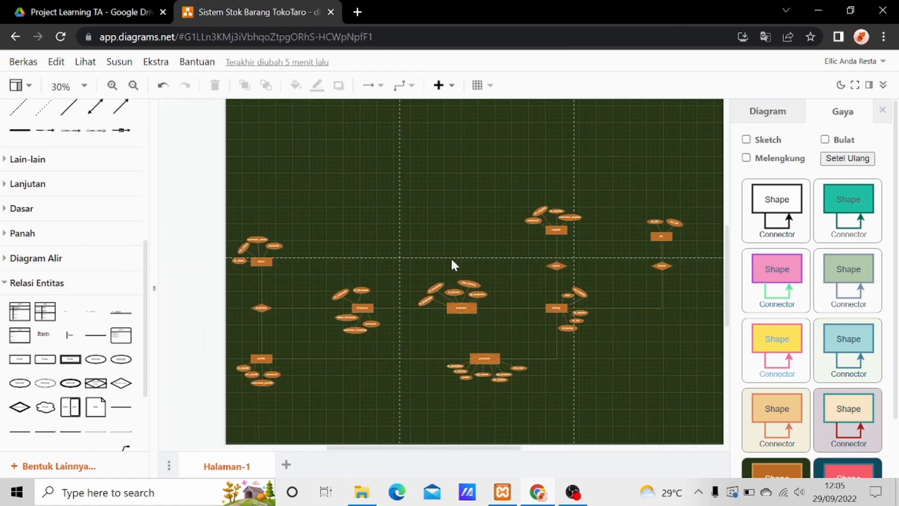
scroll(549, 274, "up", 2)
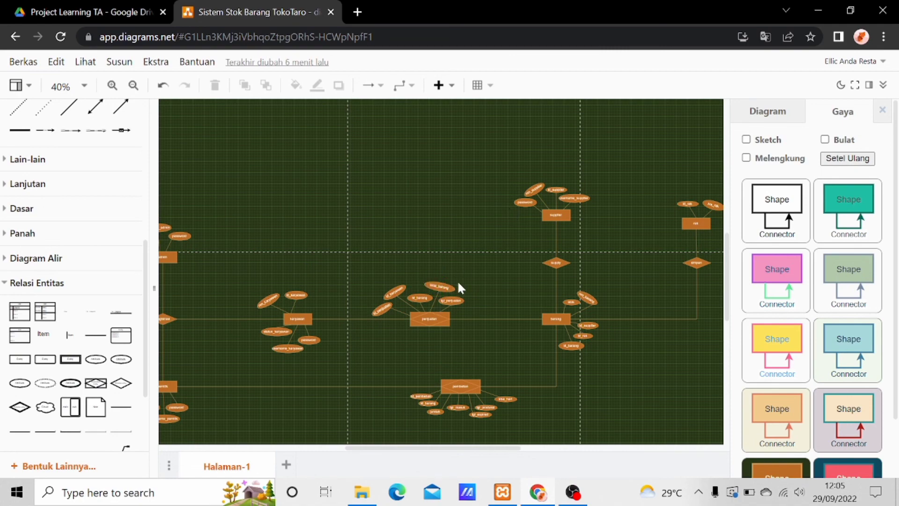
scroll(458, 283, "down", 2)
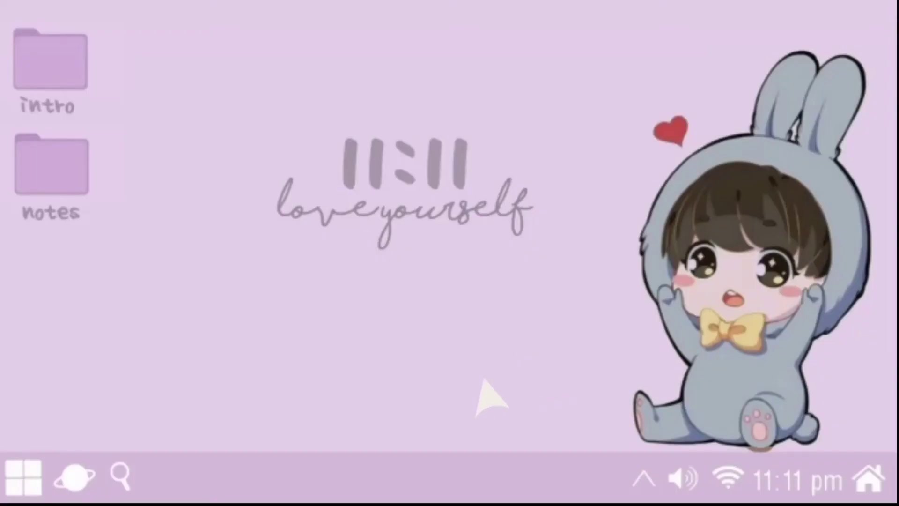
left_click(22, 484)
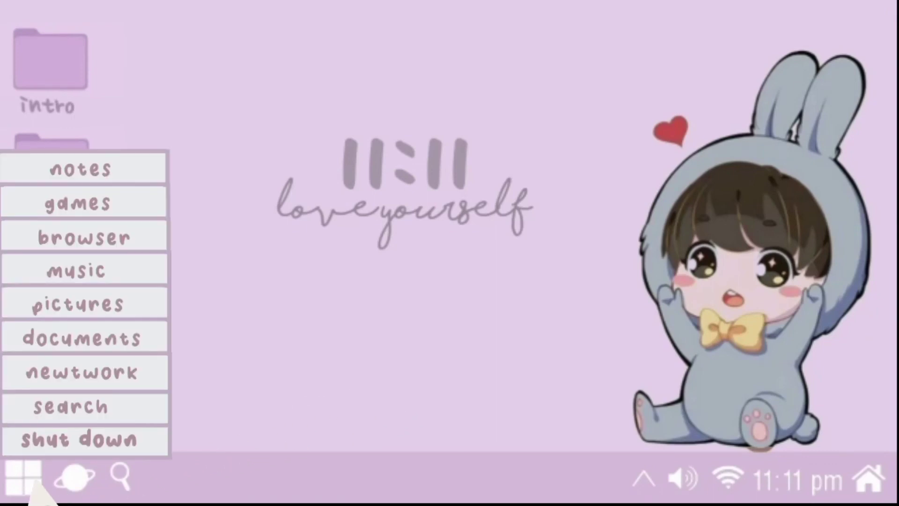
left_click(79, 442)
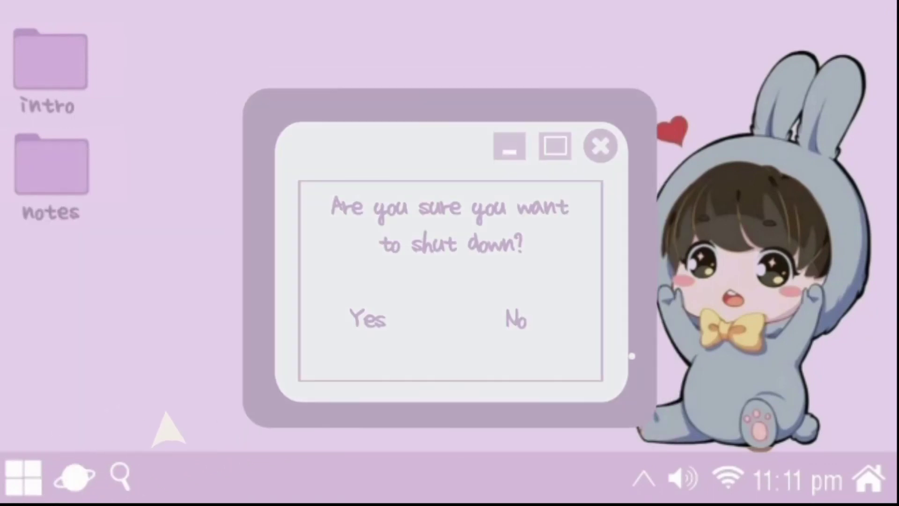
left_click(372, 323)
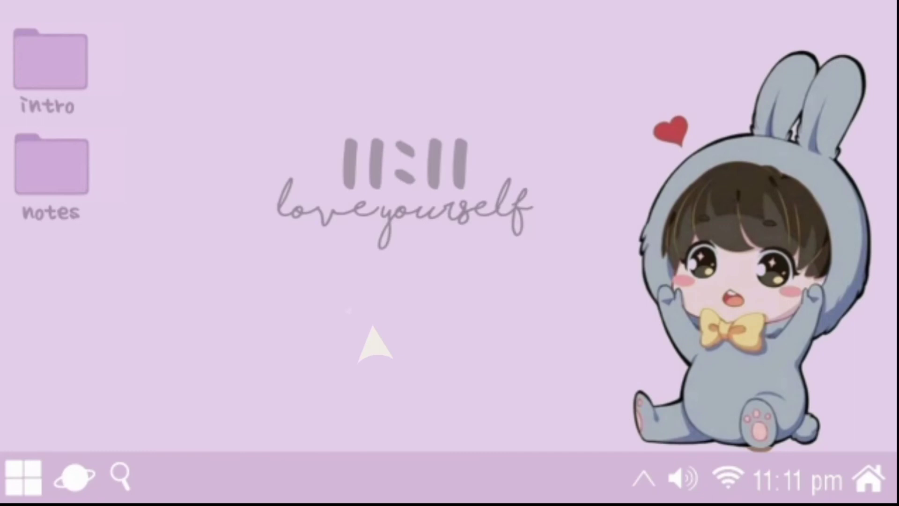